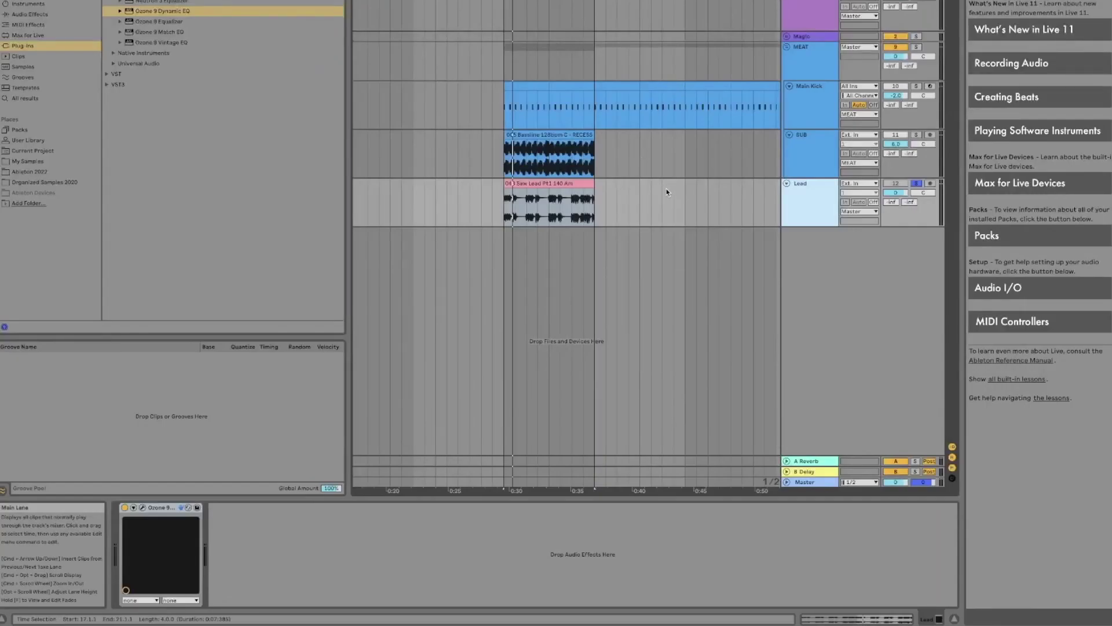
Step: Turn off the Lead track's solo and solo the SUB track instead
click(813, 160)
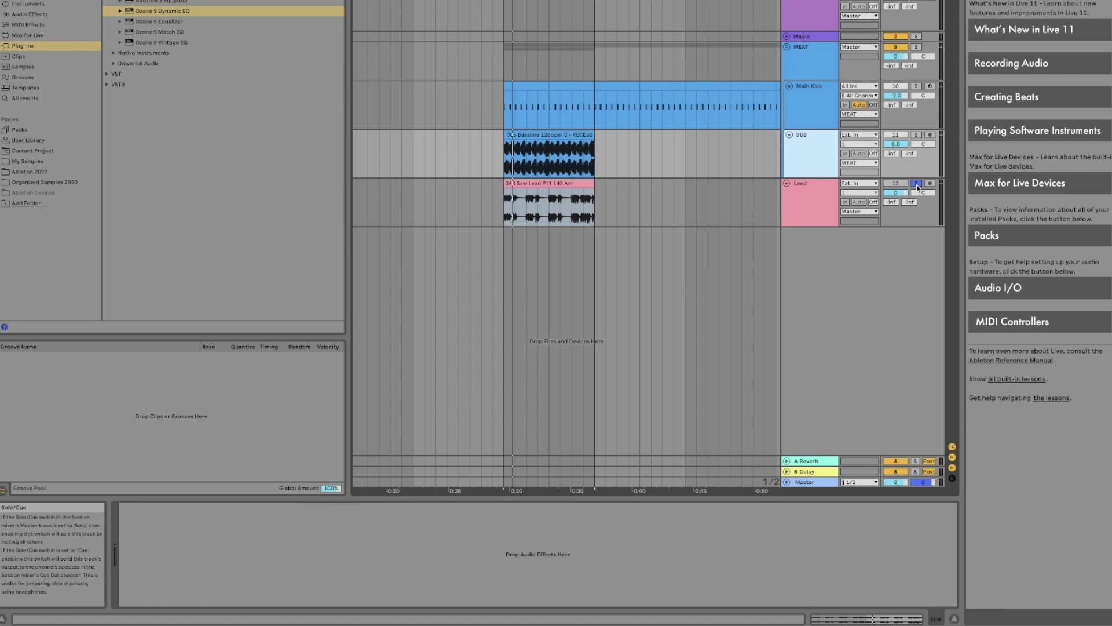
click(916, 183)
click(808, 160)
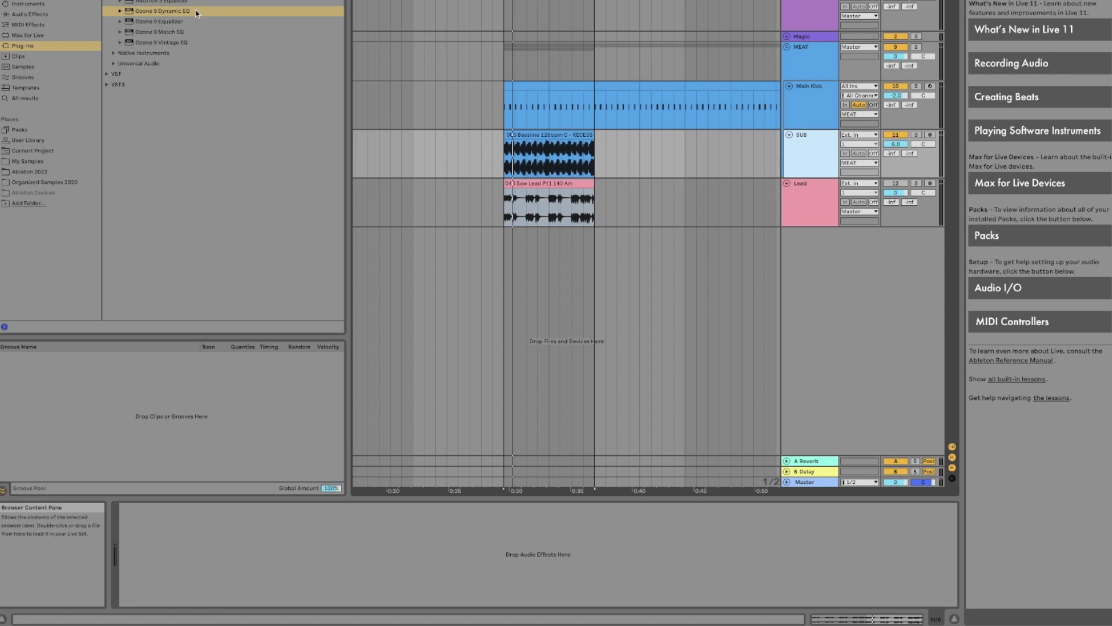
click(916, 134)
Step: Load Ozone 9 Dynamic EQ on the SUB track and use band 3 to cut about 4.2 dB at 63 Hz
click(804, 151)
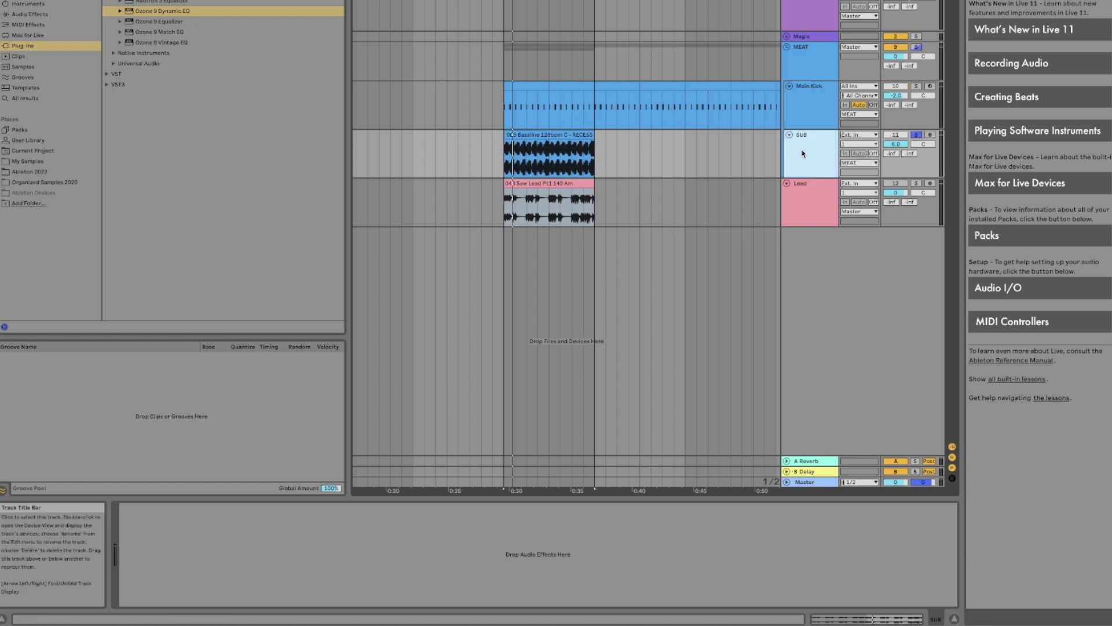
key(Return)
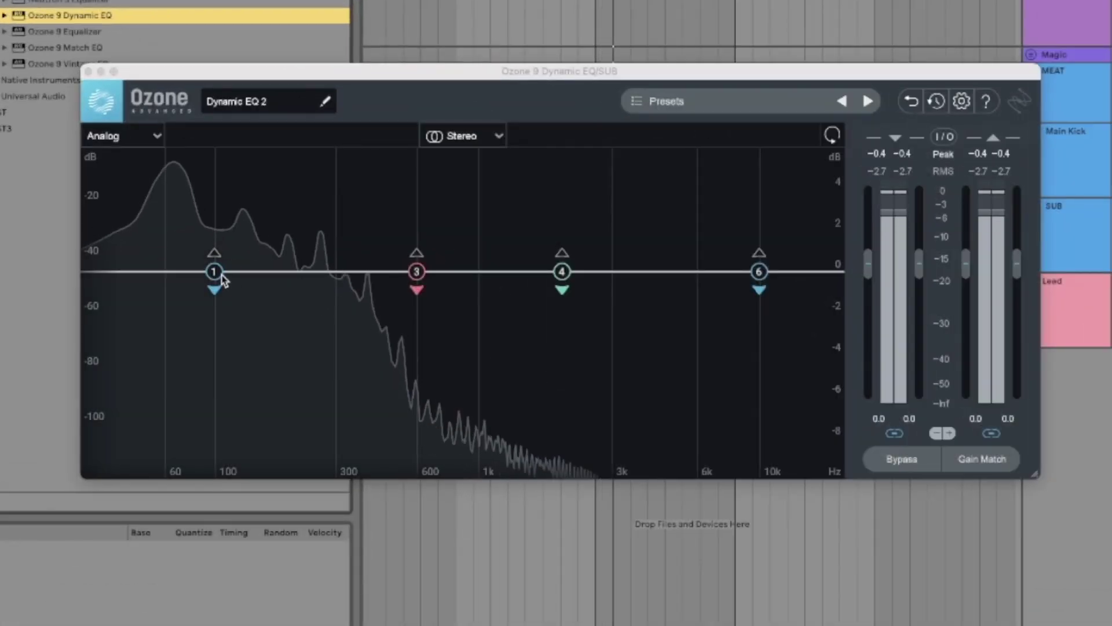
drag(256, 177, 259, 220)
drag(222, 343, 211, 285)
drag(417, 273, 169, 363)
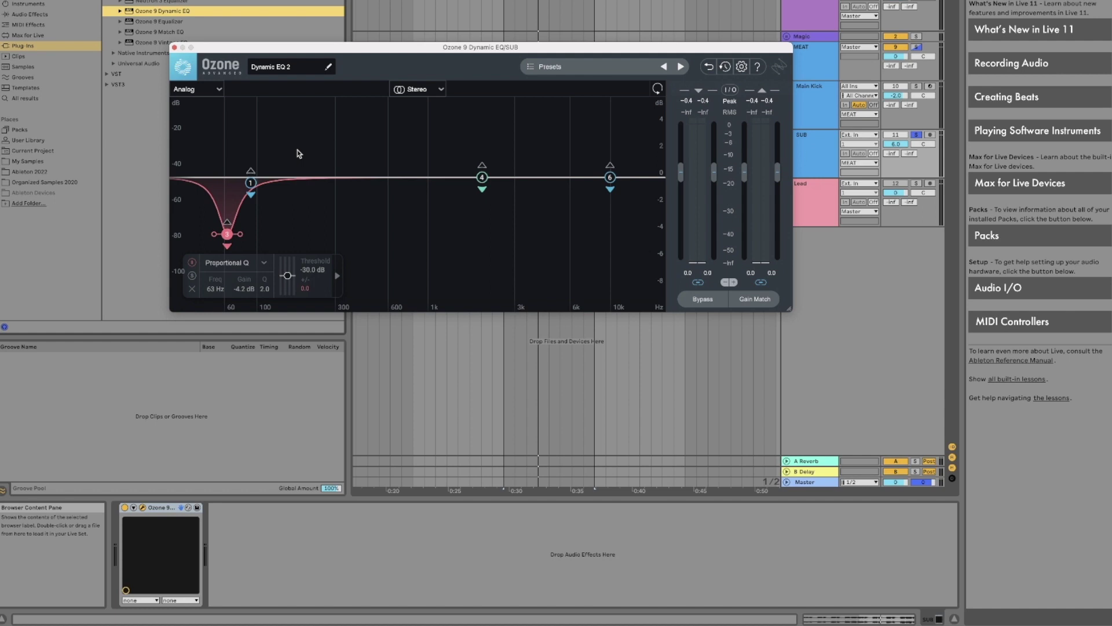
drag(224, 52, 423, 243)
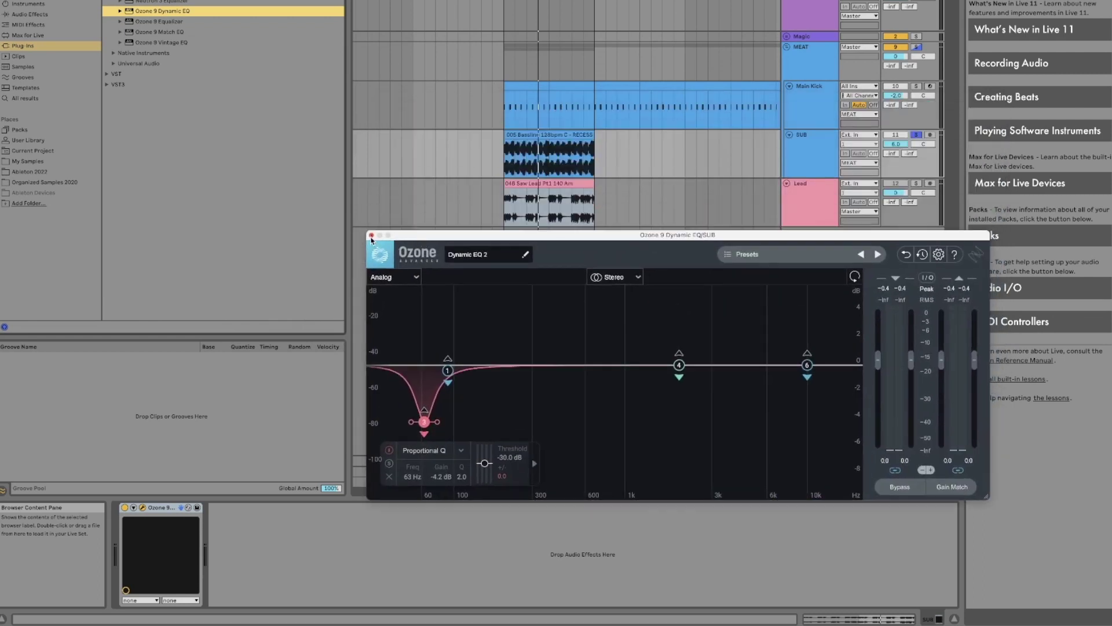
click(372, 236)
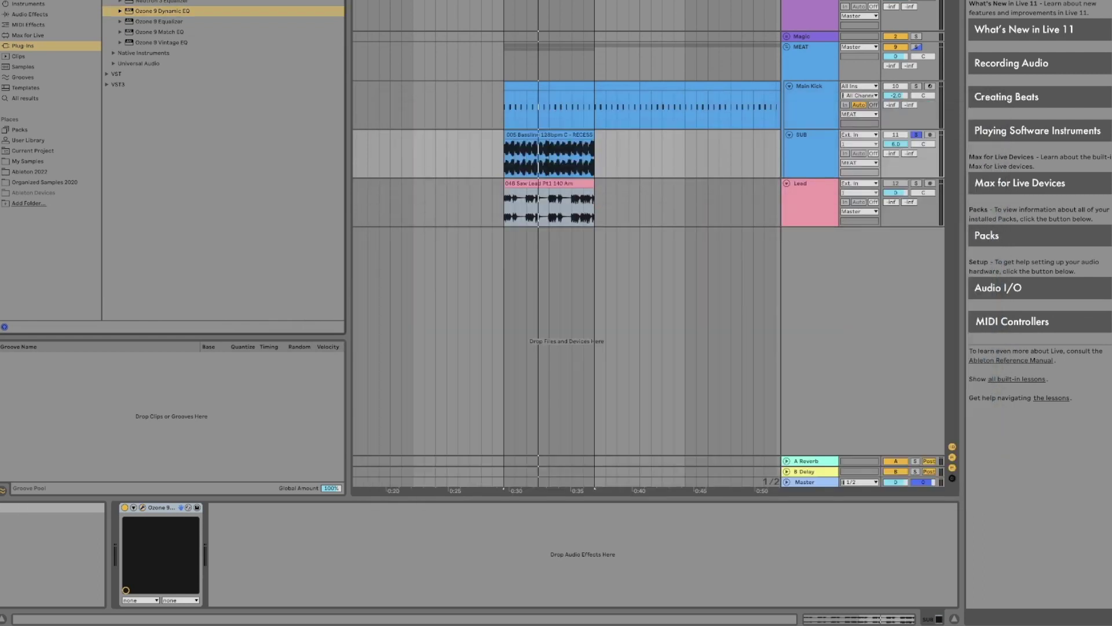
Step: Load Kickstart 2 on the SUB track, try its ducking curves and settle on the third curve of the upper row
key(BackSpace)
key(BackSpace)
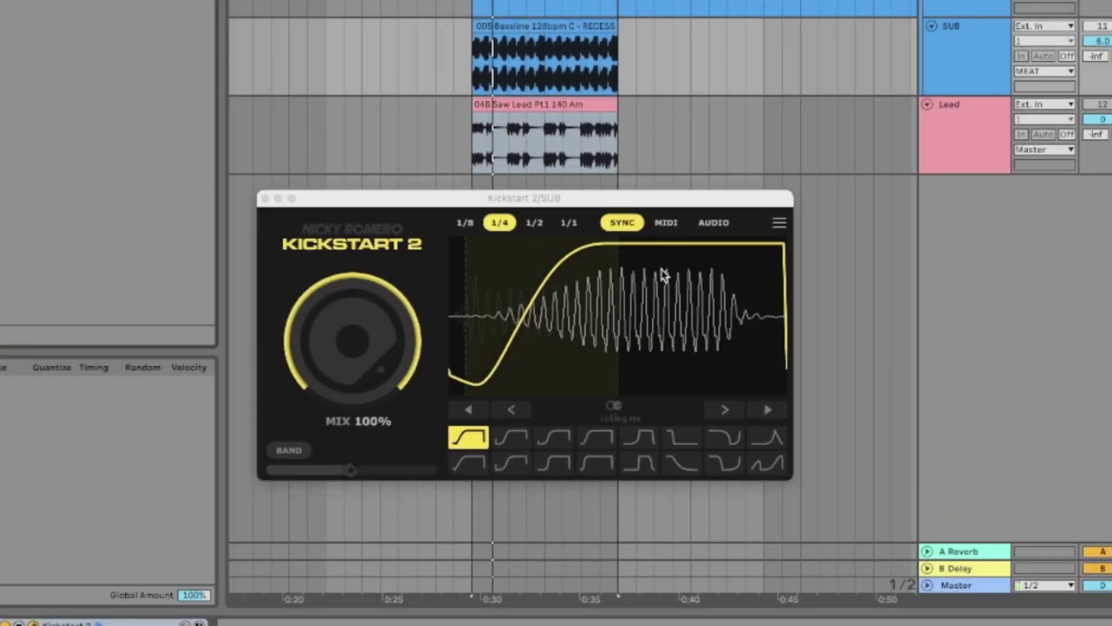
click(553, 439)
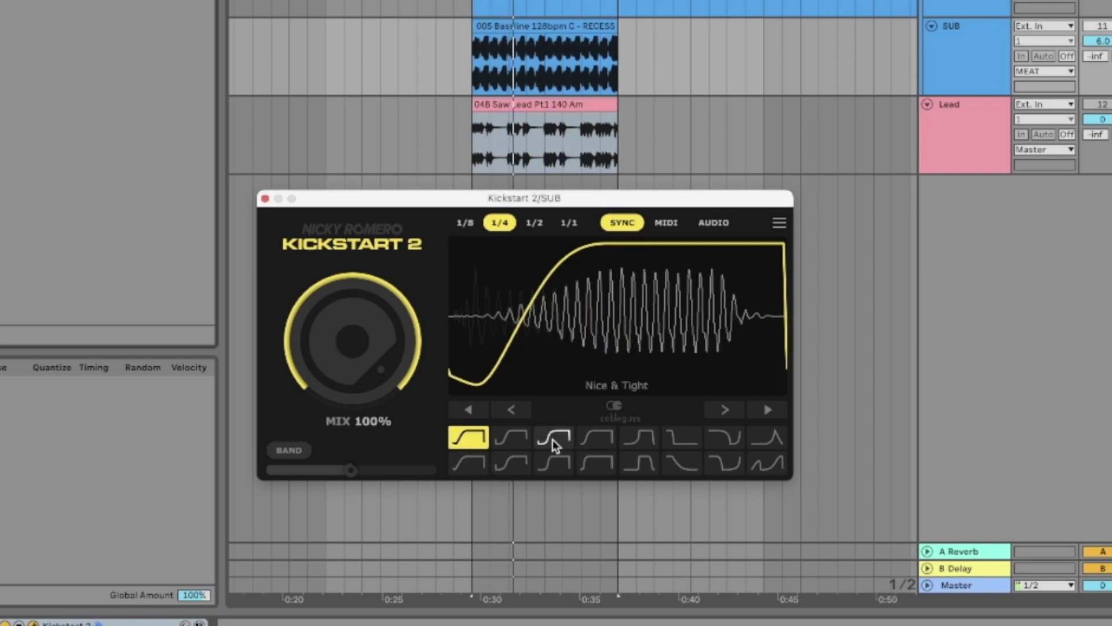
click(634, 444)
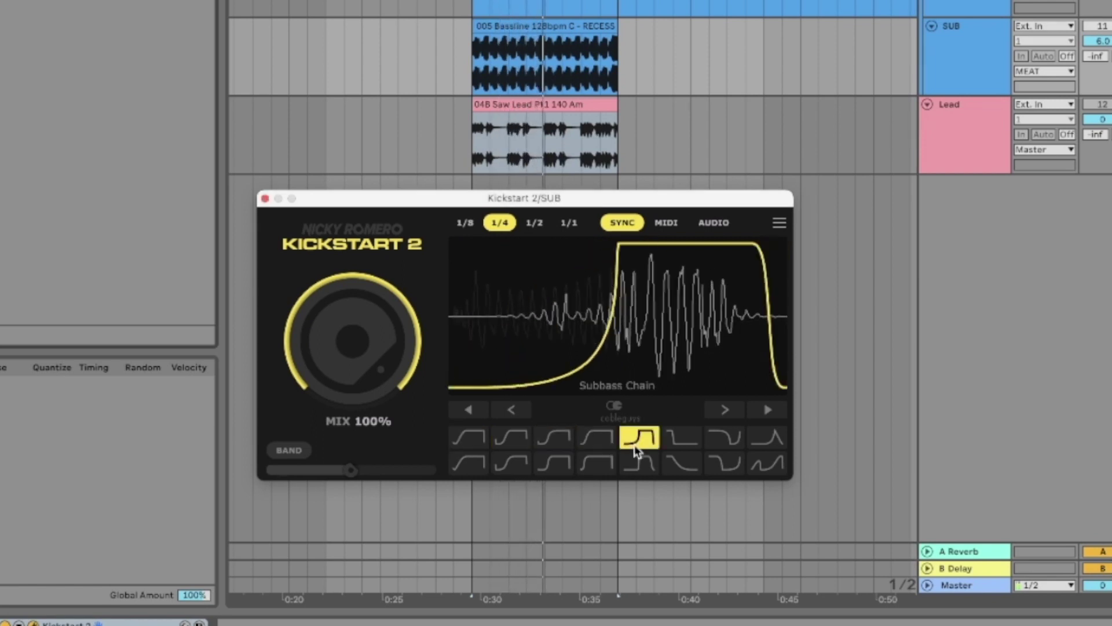
click(547, 437)
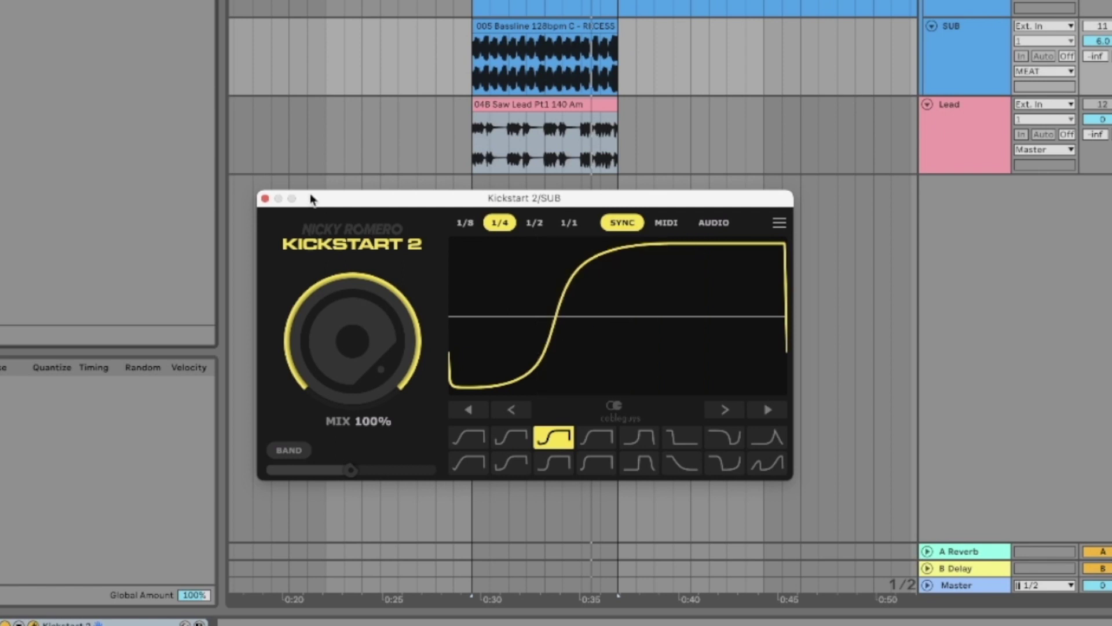
click(264, 200)
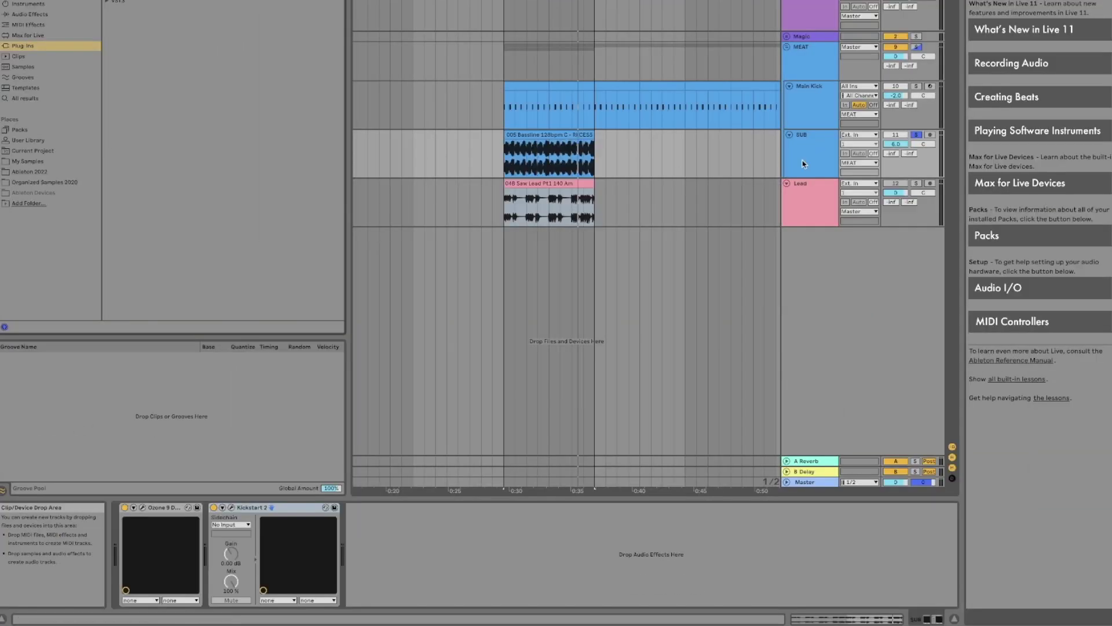
Step: Turn off the SUB track's solo and select its bassline clip
click(980, 60)
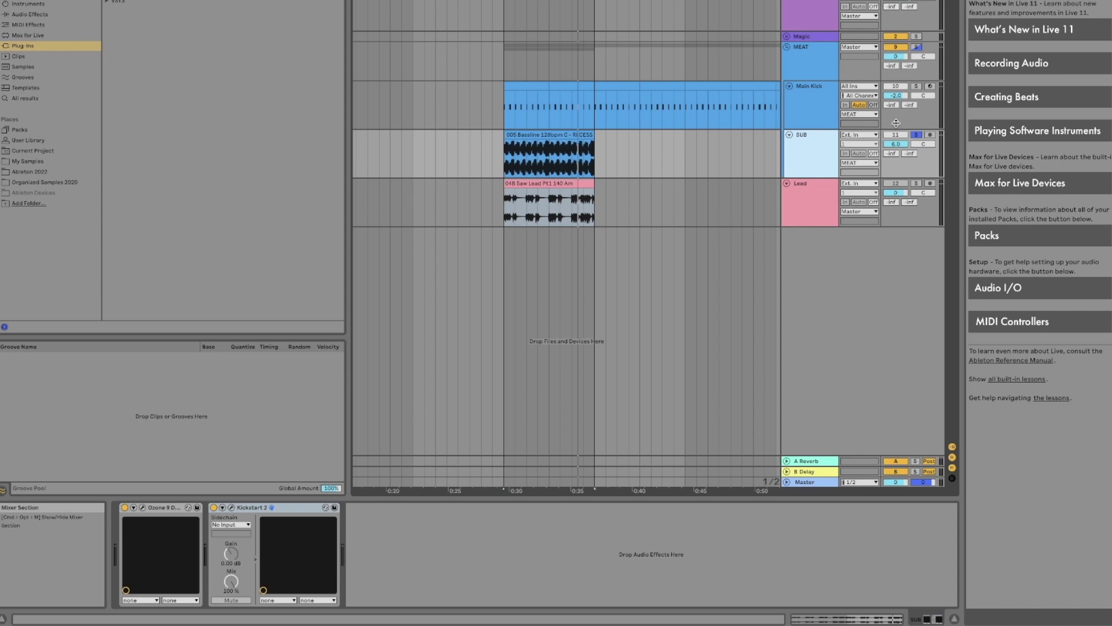
click(916, 135)
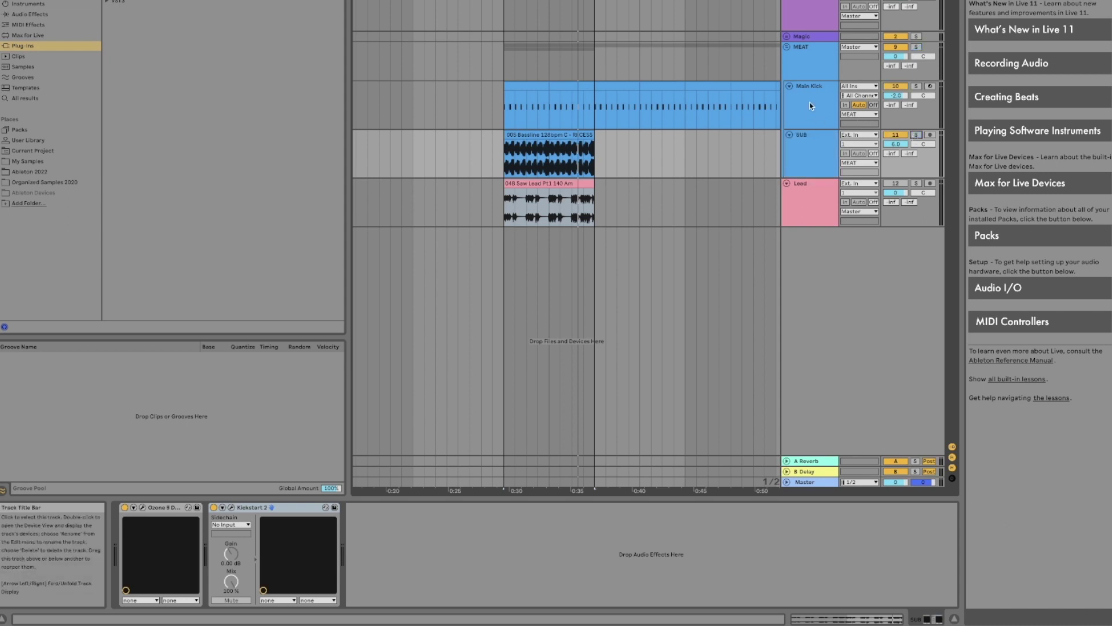
click(814, 147)
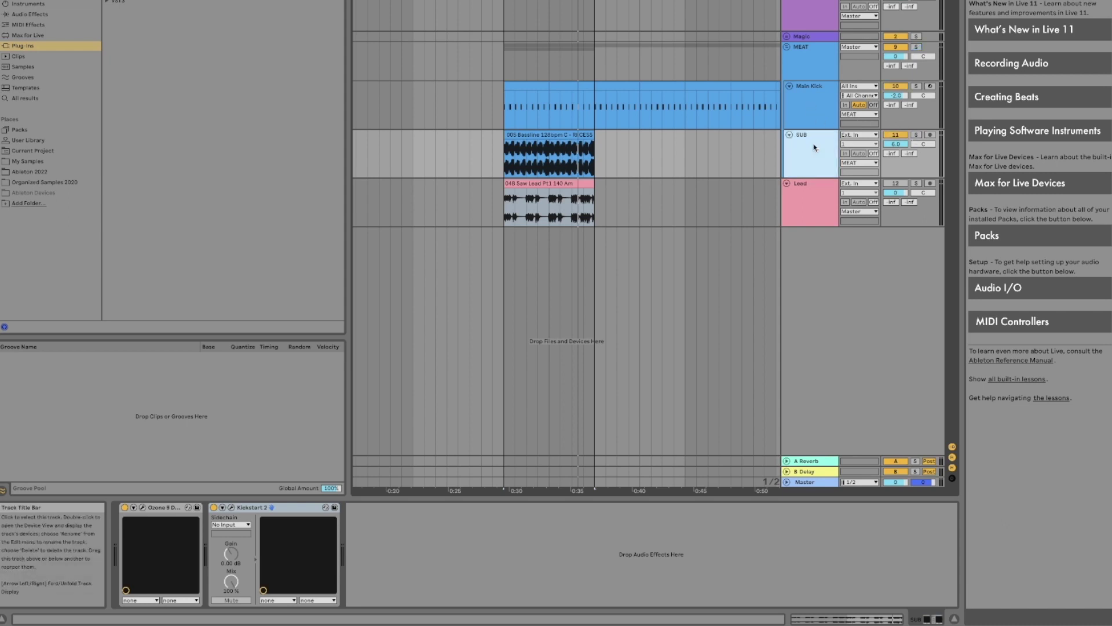
click(569, 144)
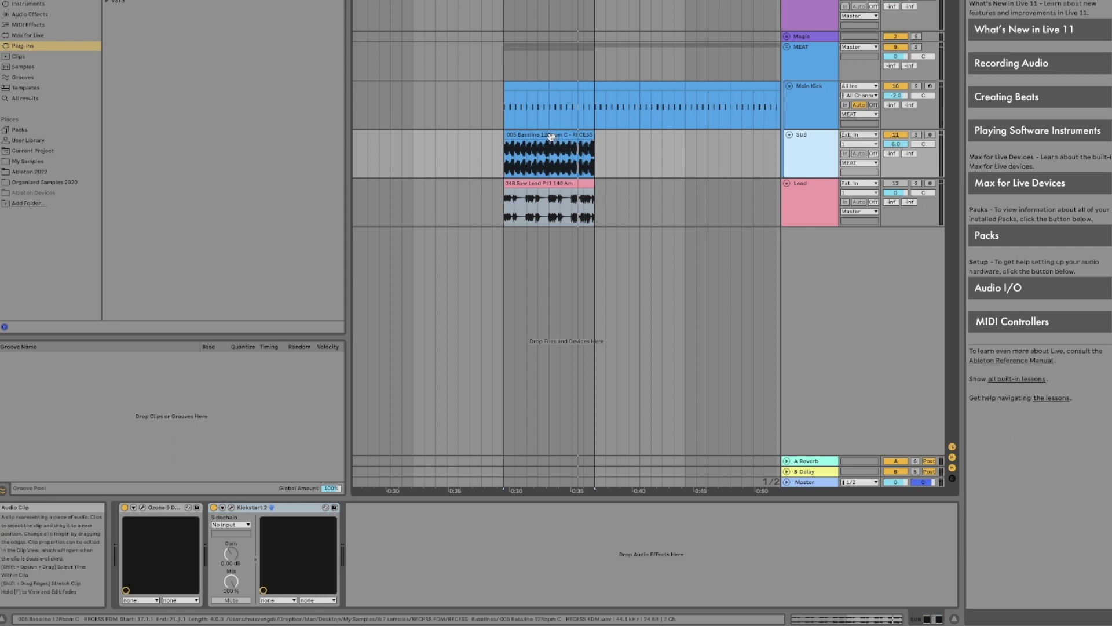
click(550, 136)
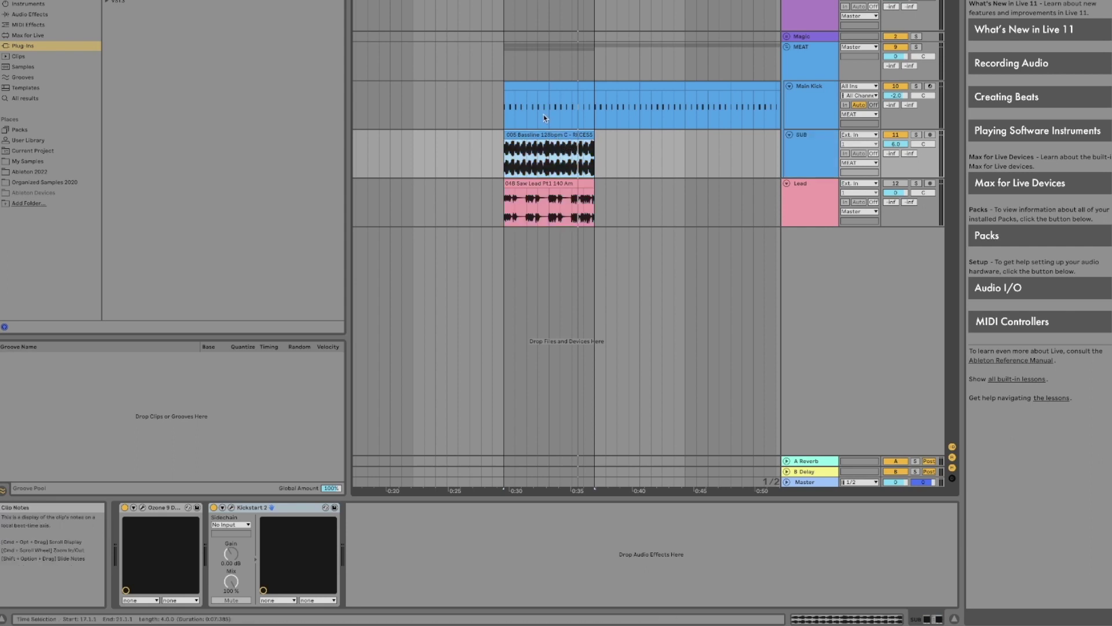
click(768, 140)
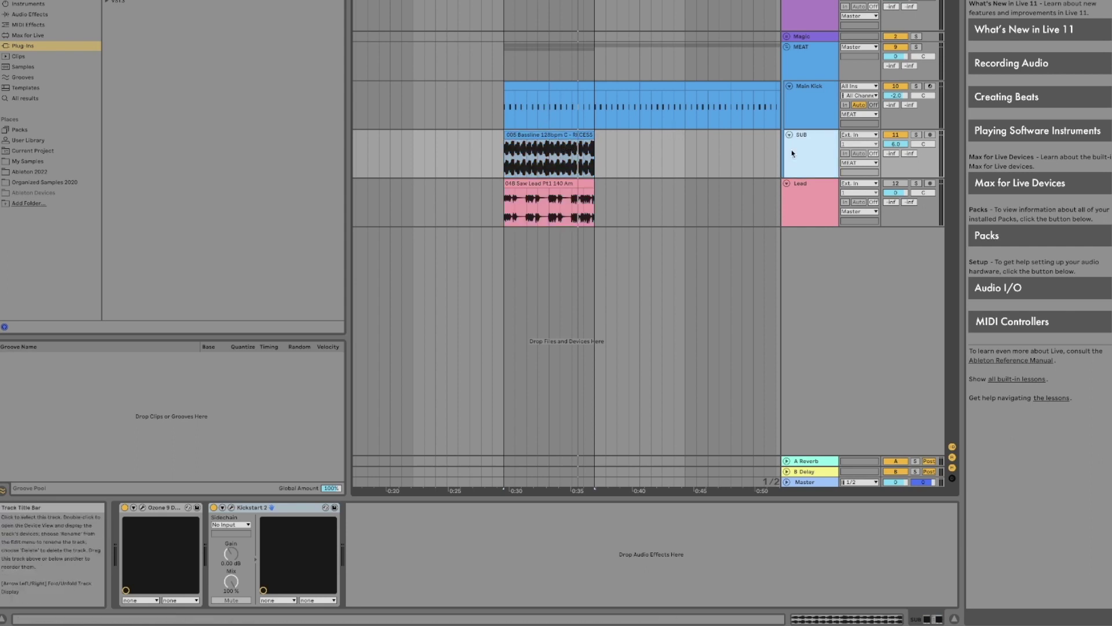
Step: Reopen Kickstart 2 for a brief look and remove it from the SUB track
click(233, 509)
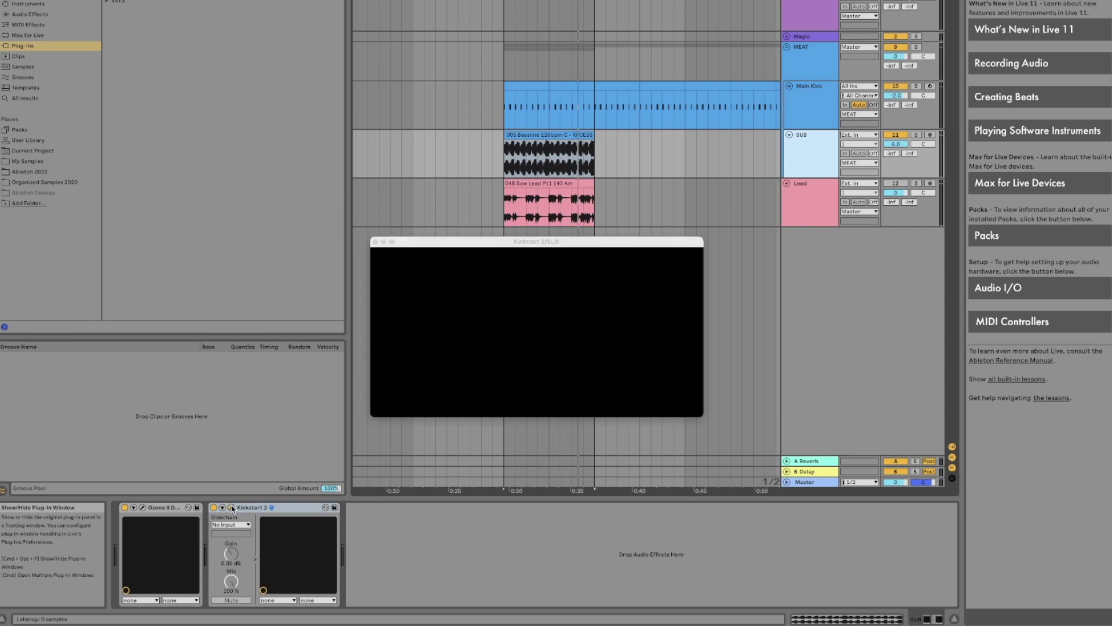
click(375, 243)
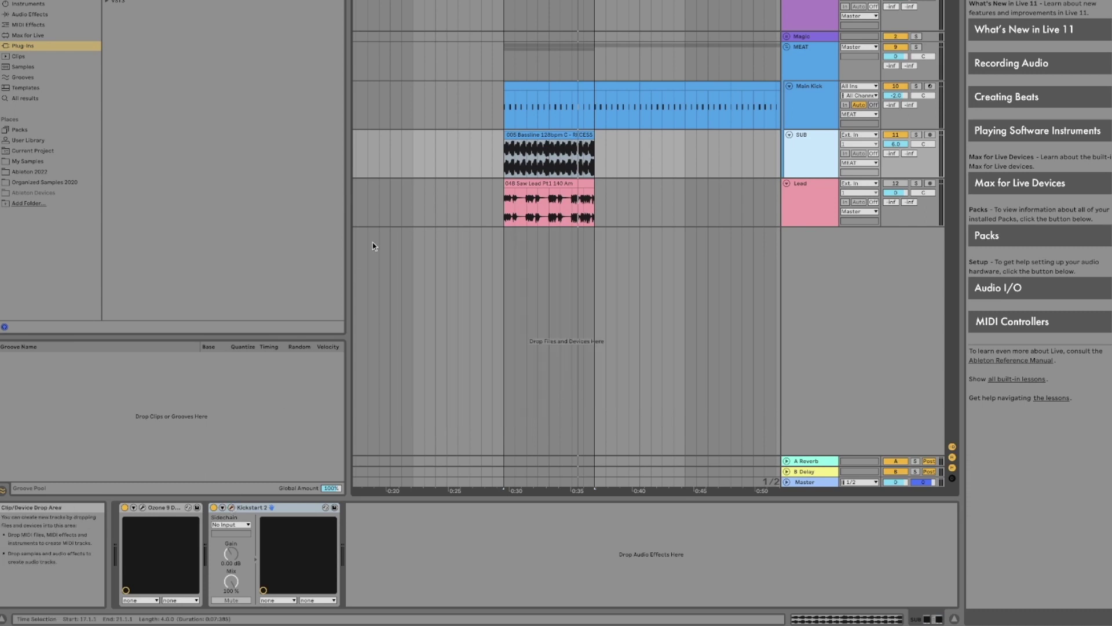
click(300, 508)
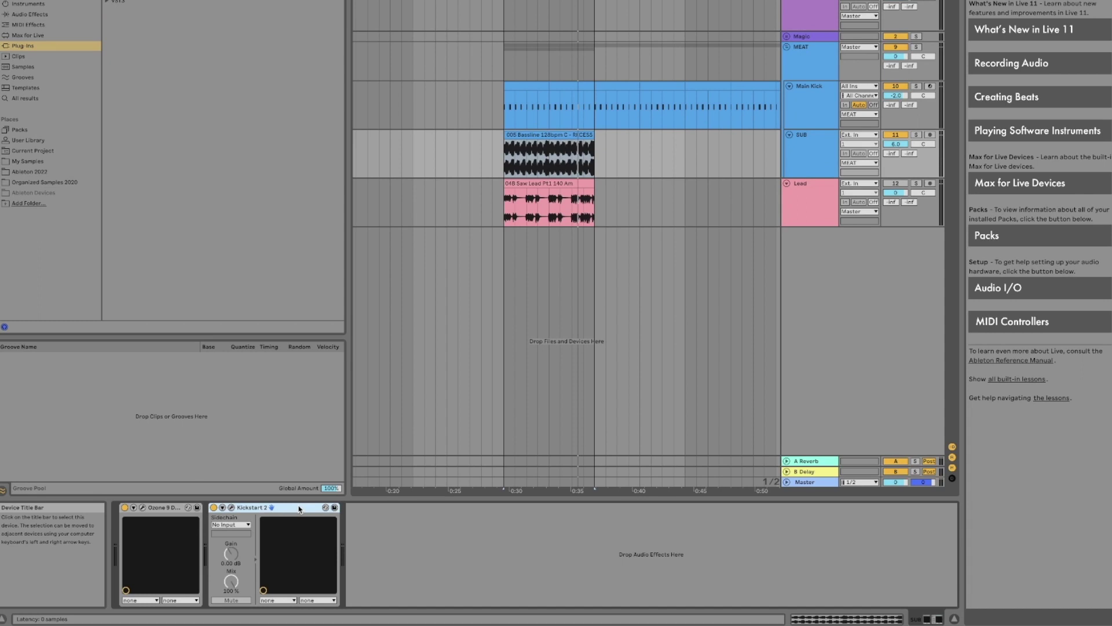
key(Delete)
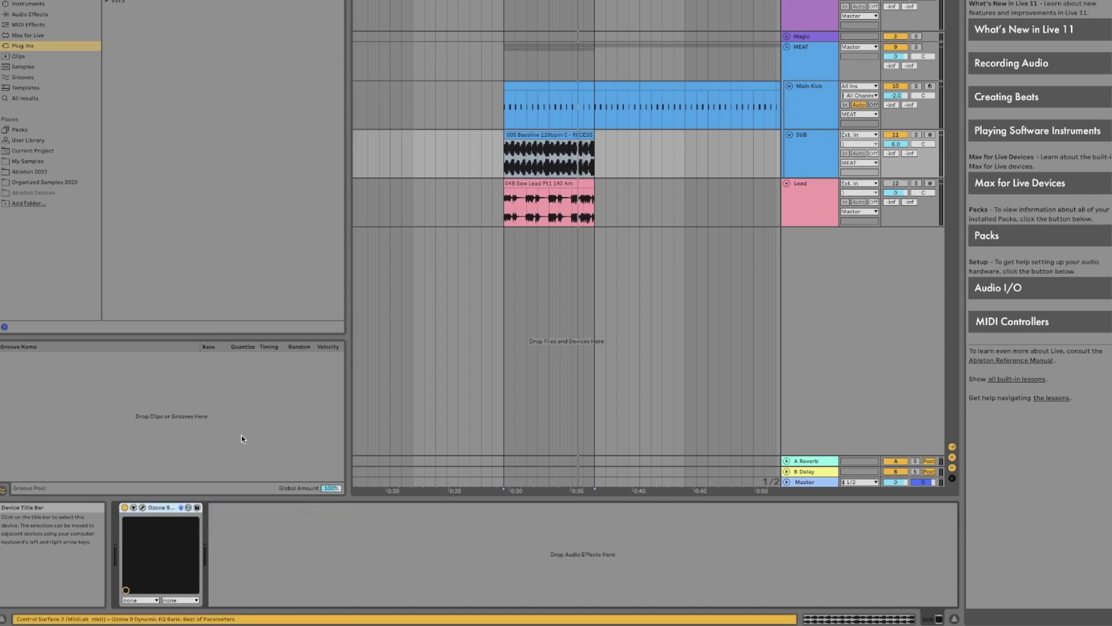
Step: Find the stock Compressor among all browser results and load it on the SUB track after the dynamic EQ
scroll(223, 87, up, 2)
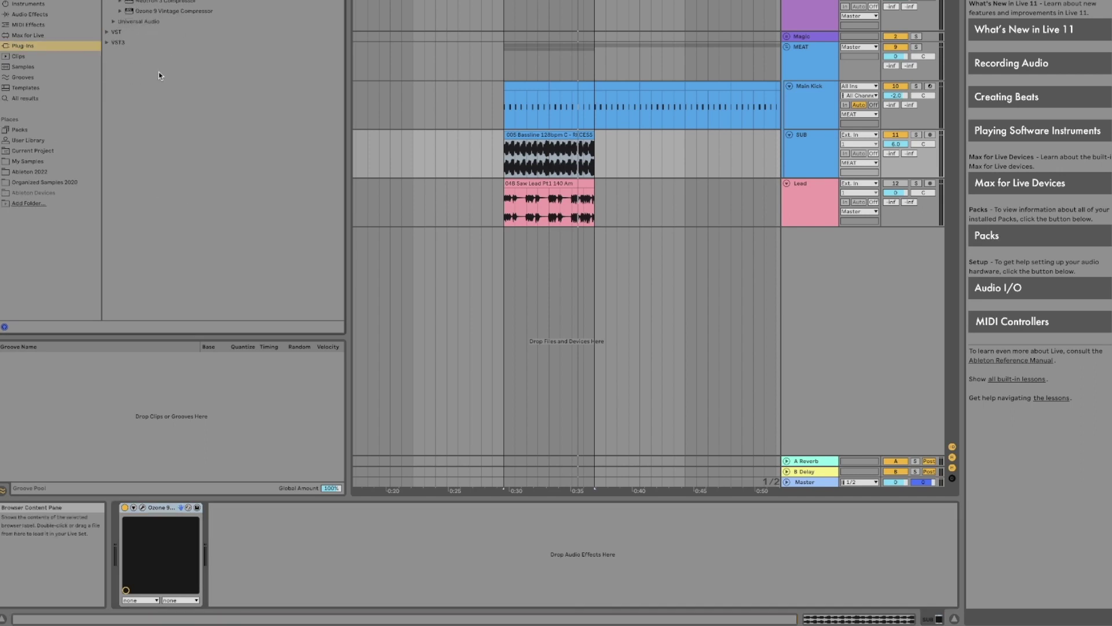
click(52, 99)
key(Down)
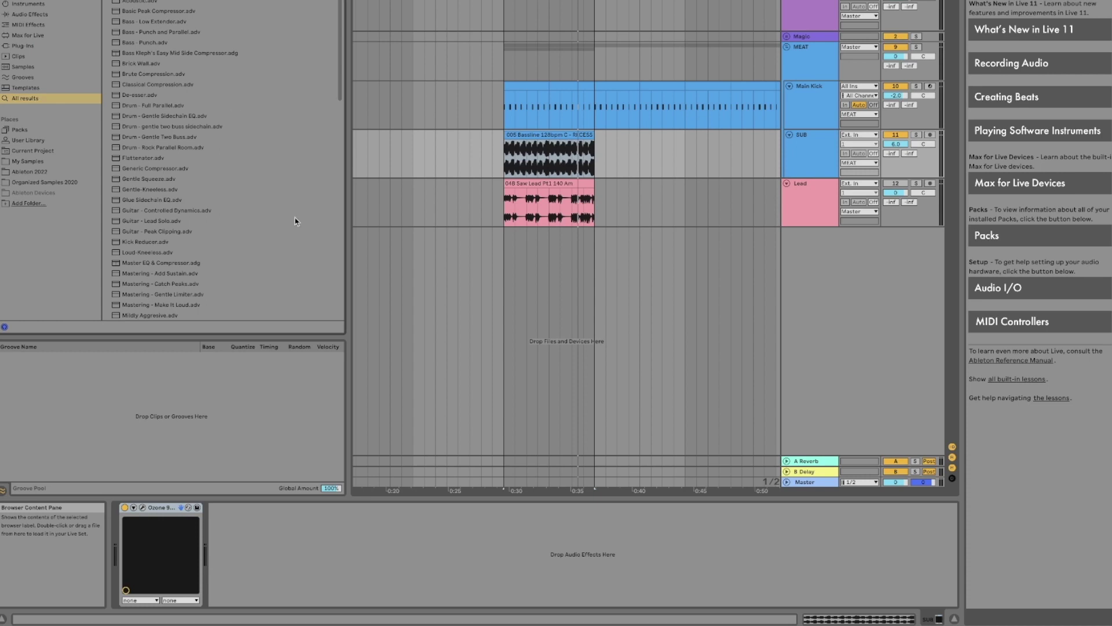
key(Return)
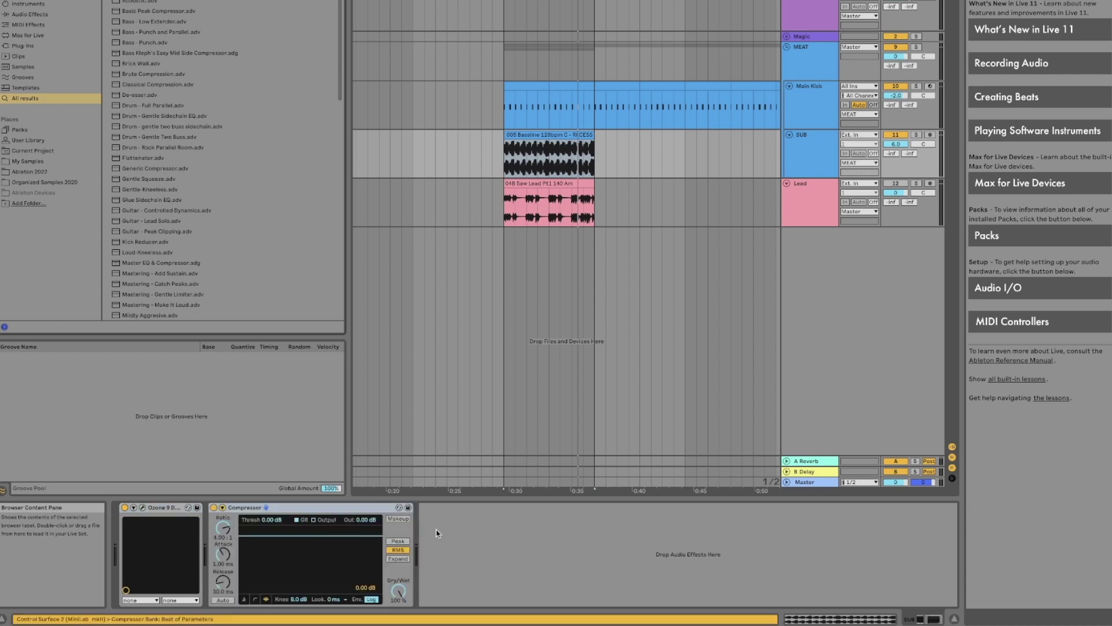
Step: Enable Sidechain on the SUB track's Compressor and set its audio source to Main Kick
click(223, 507)
click(240, 520)
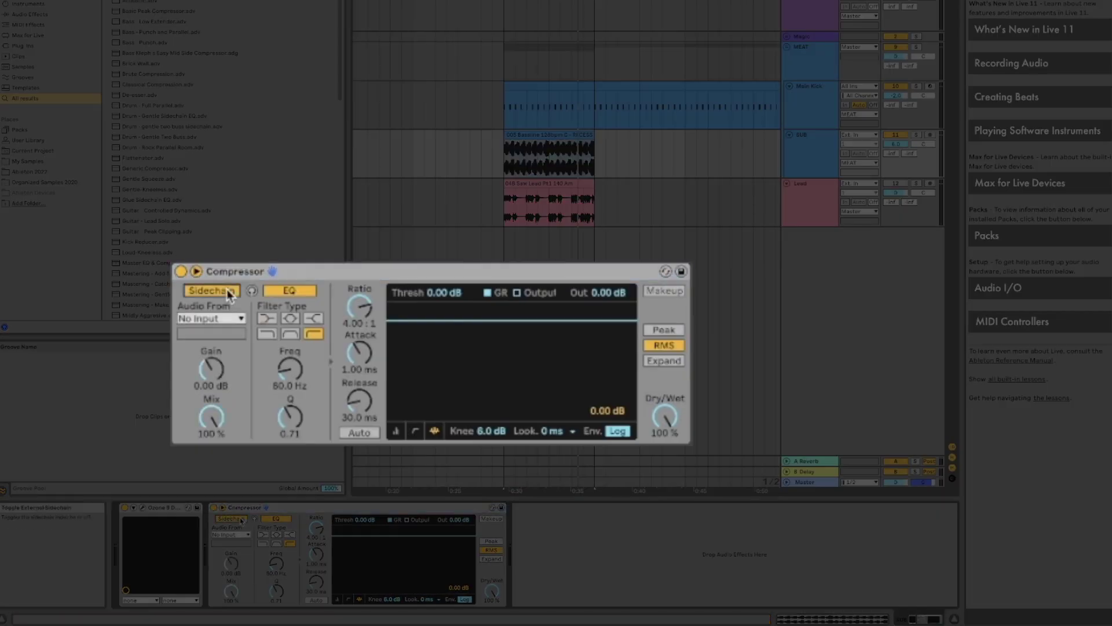
click(232, 325)
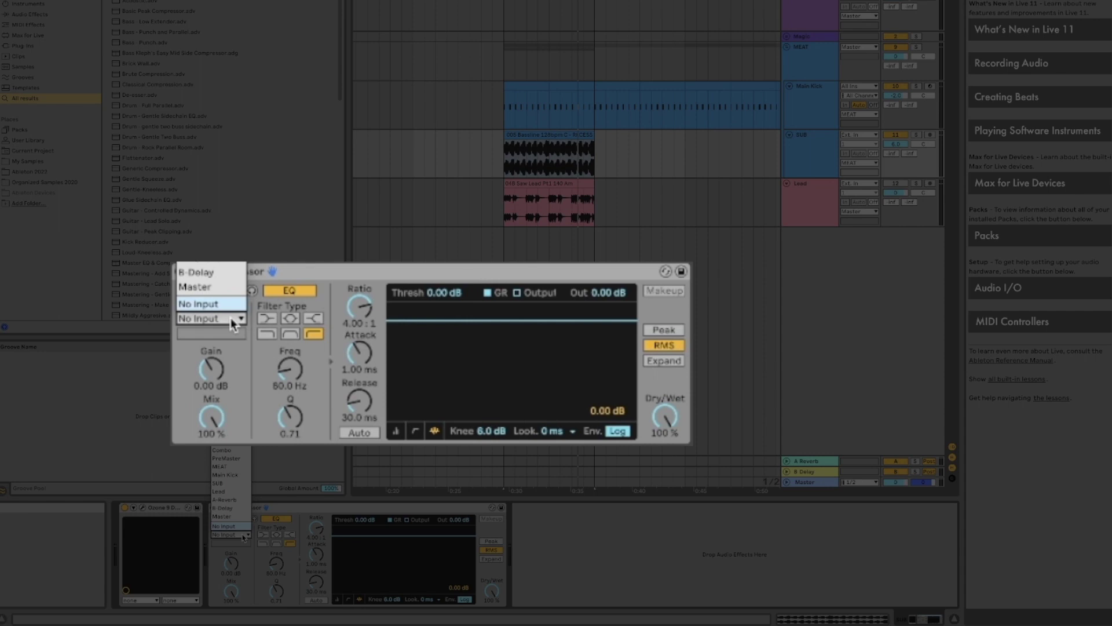
click(227, 472)
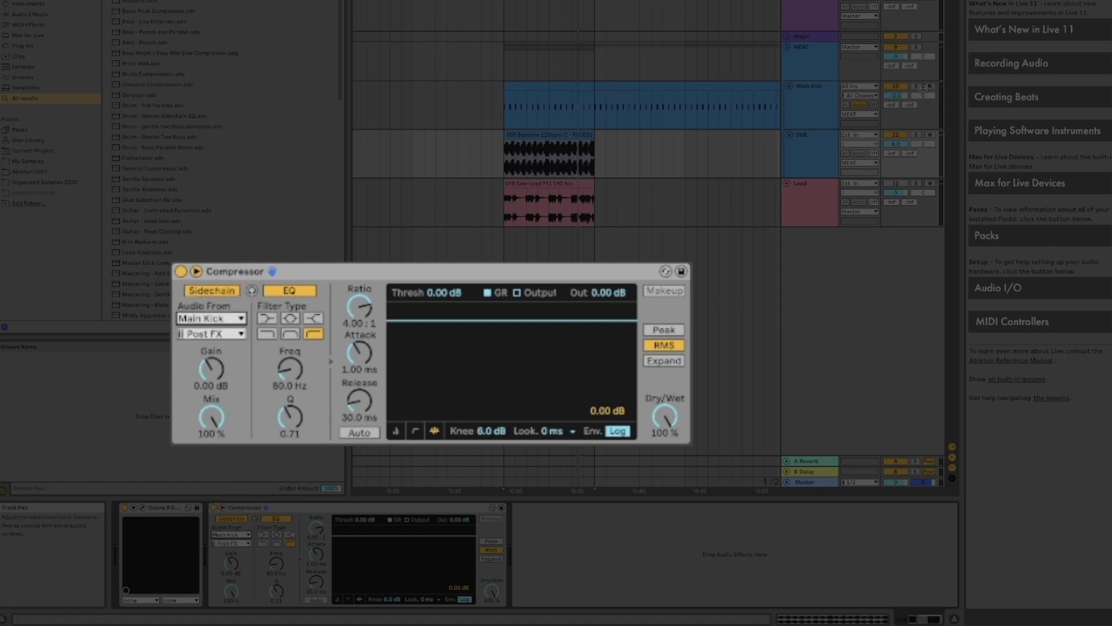
Step: Play the loop with the Main Kick track soloed and switch the solo to the SUB track to compare
click(916, 85)
key(space)
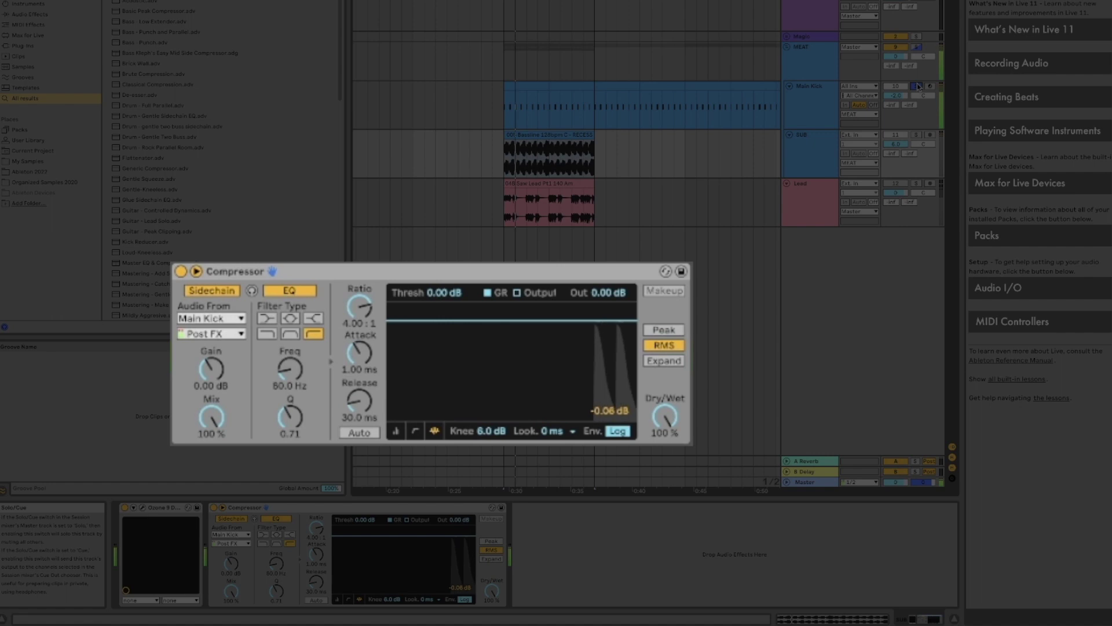
click(917, 135)
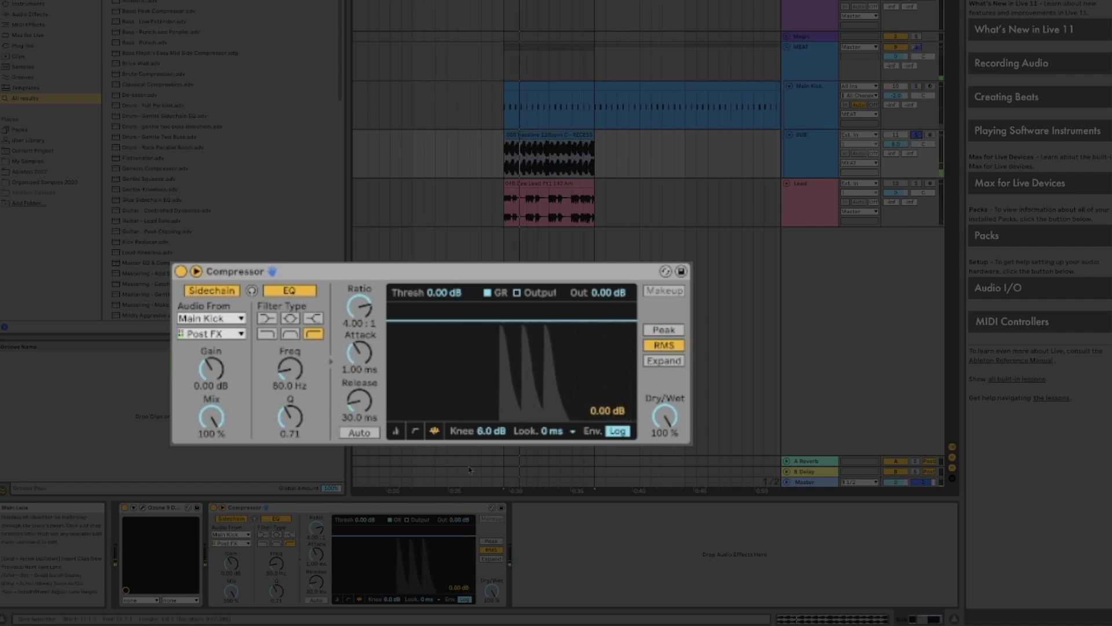
Step: Lower the Compressor's threshold to -18.8 dB while playing the kick and sub together with the MEAT group soloed
drag(442, 295, 443, 345)
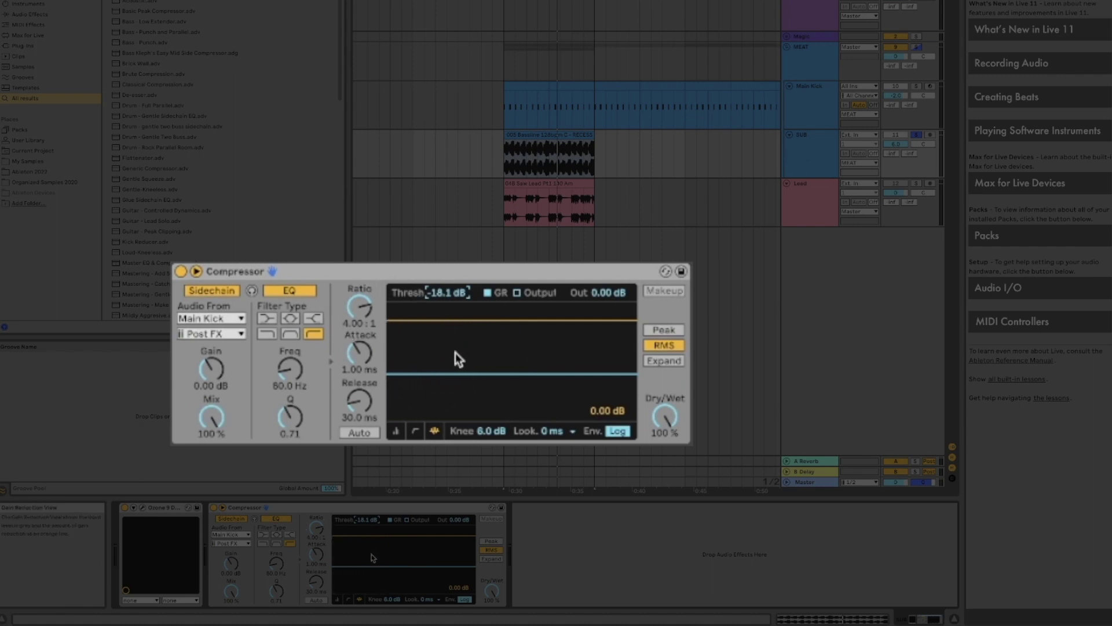
click(916, 135)
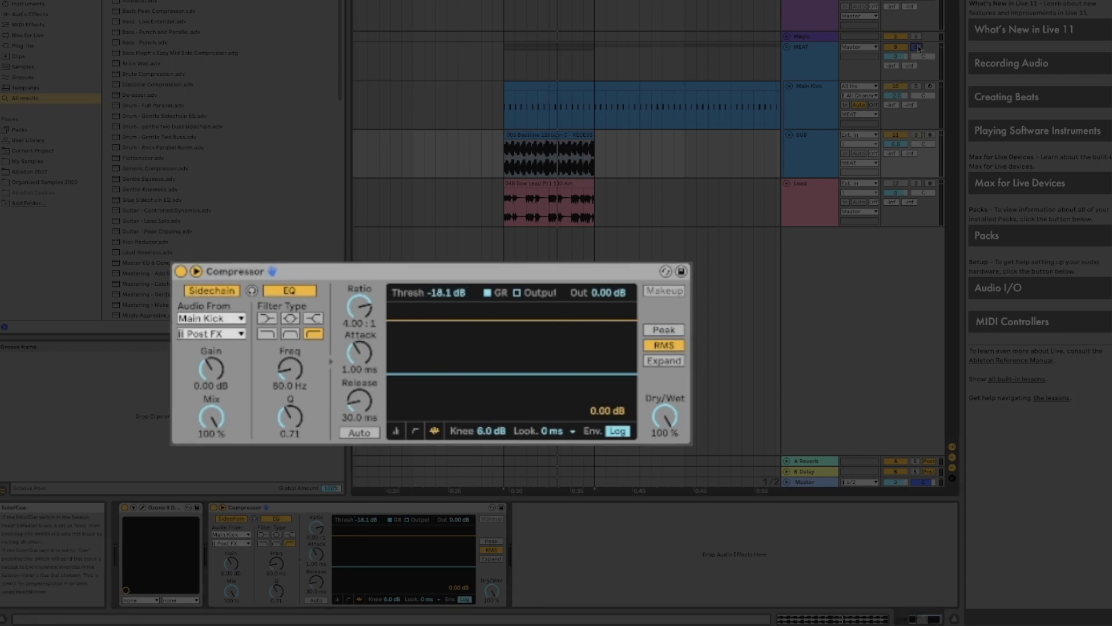
key(space)
click(426, 293)
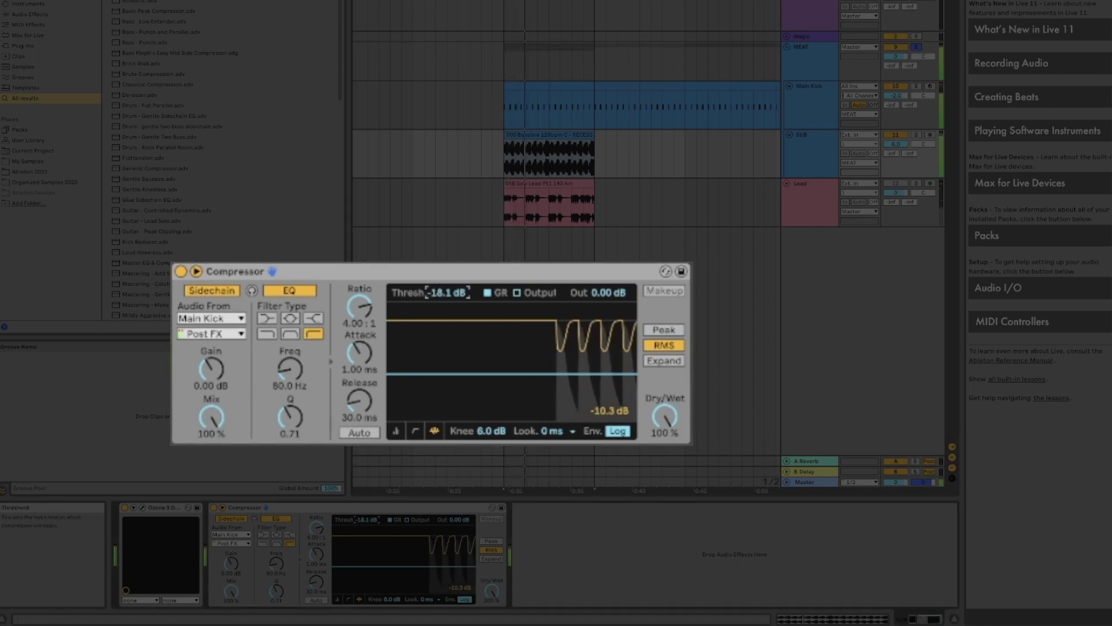
mouse_move(446, 293)
mouse_down()
mouse_move(446, 318)
mouse_move(446, 293)
mouse_up()
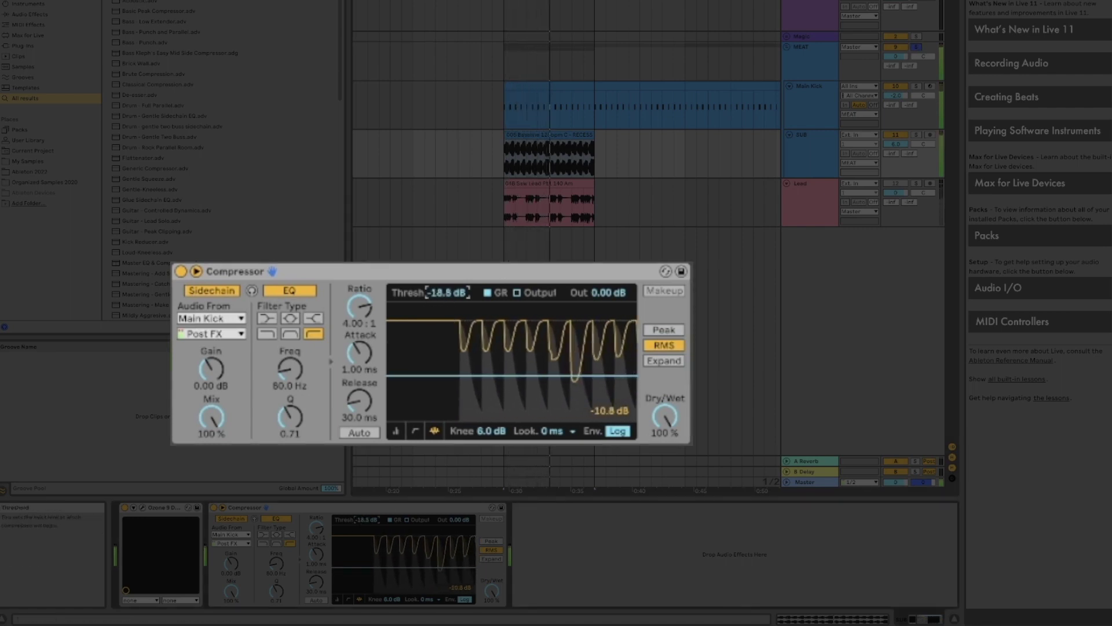
Step: Set the Compressor's ratio to inf:1 and its attack to 0.01 ms
click(360, 307)
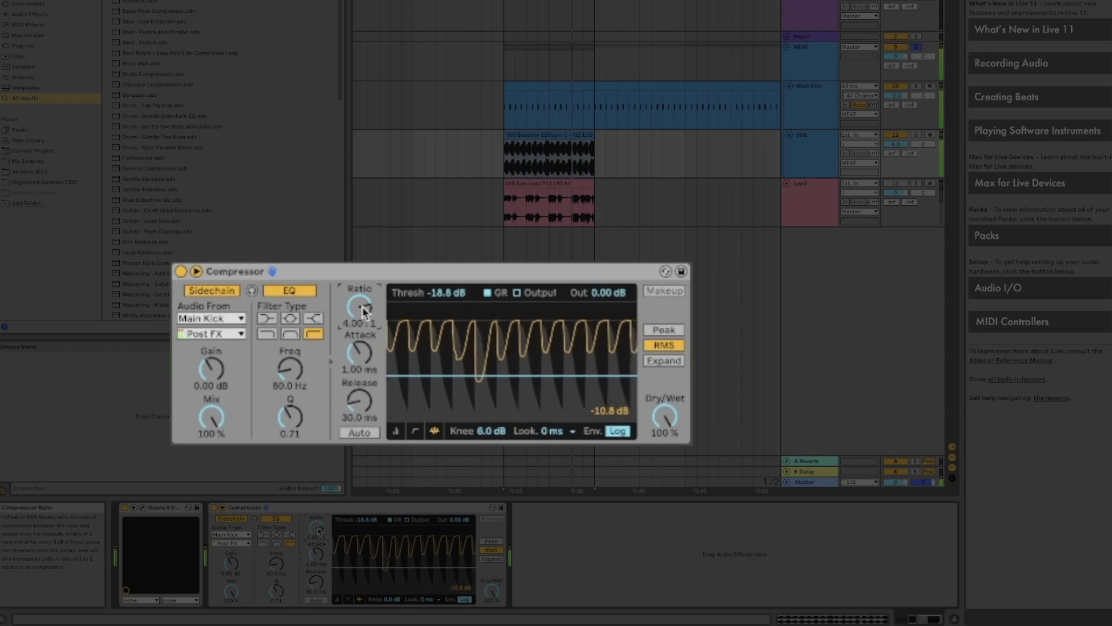
drag(363, 310, 364, 255)
drag(360, 353, 360, 324)
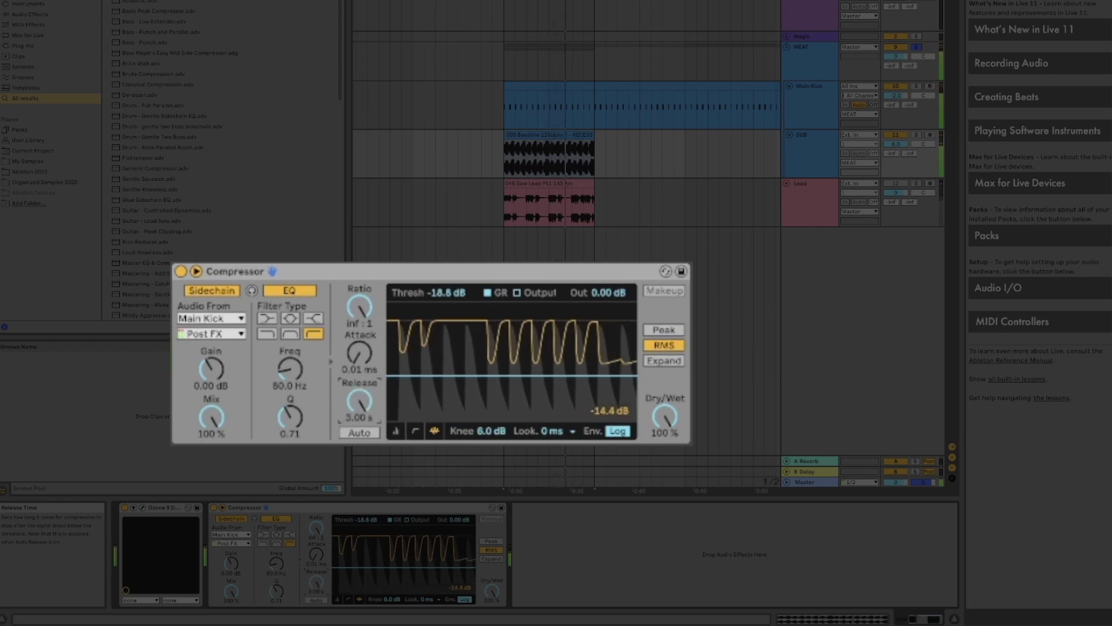
Step: Shorten the Compressor's release to 338 ms and delete the Compressor from the SUB track
drag(360, 398, 360, 428)
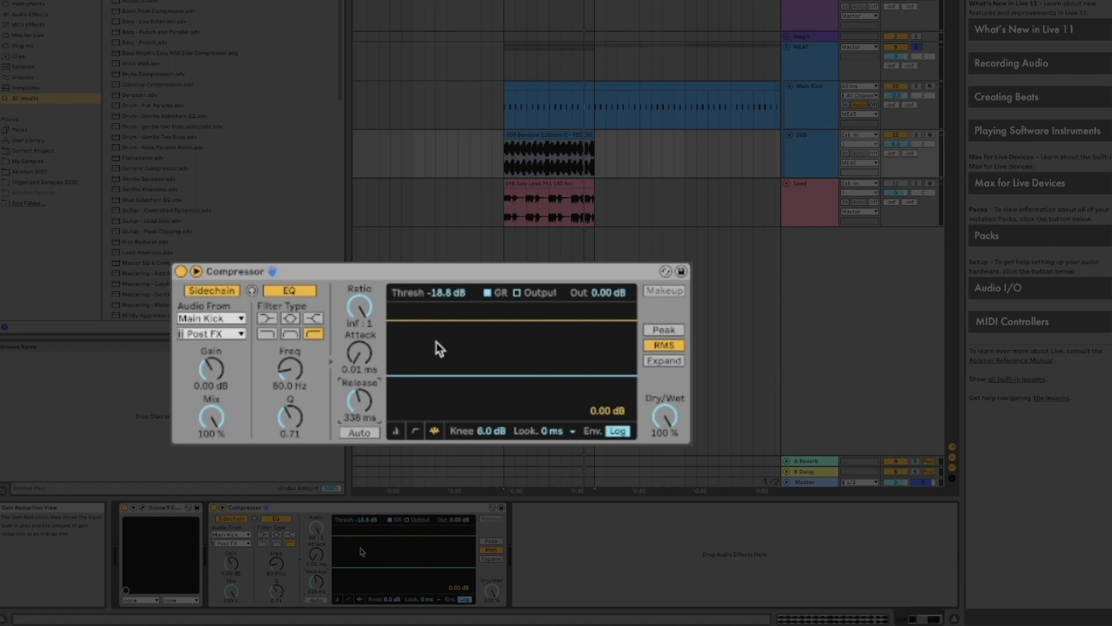
click(481, 281)
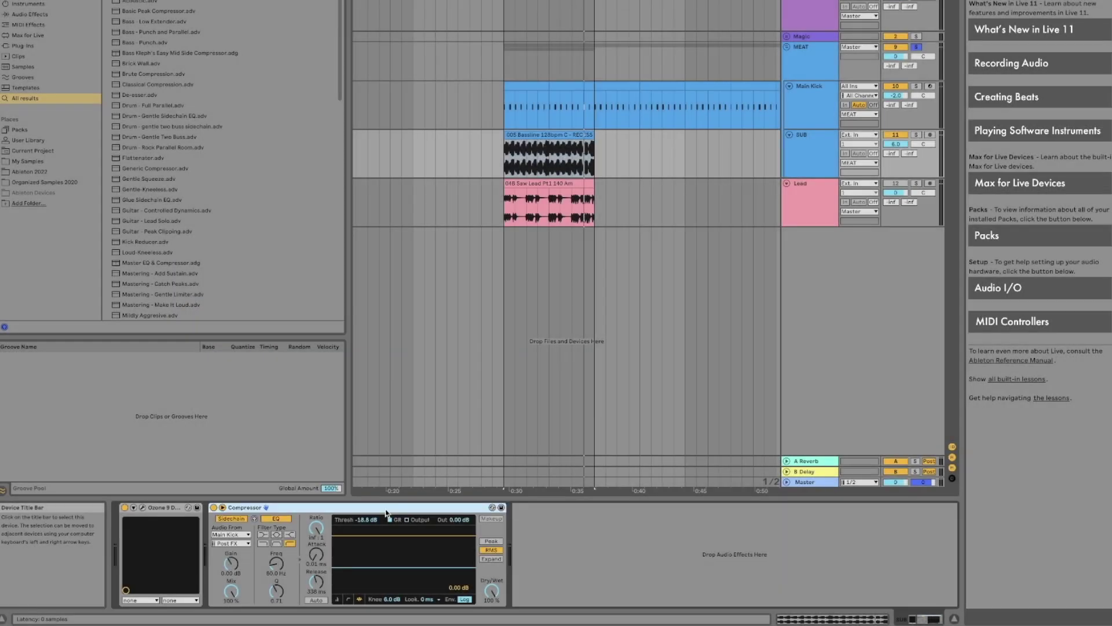
key(Delete)
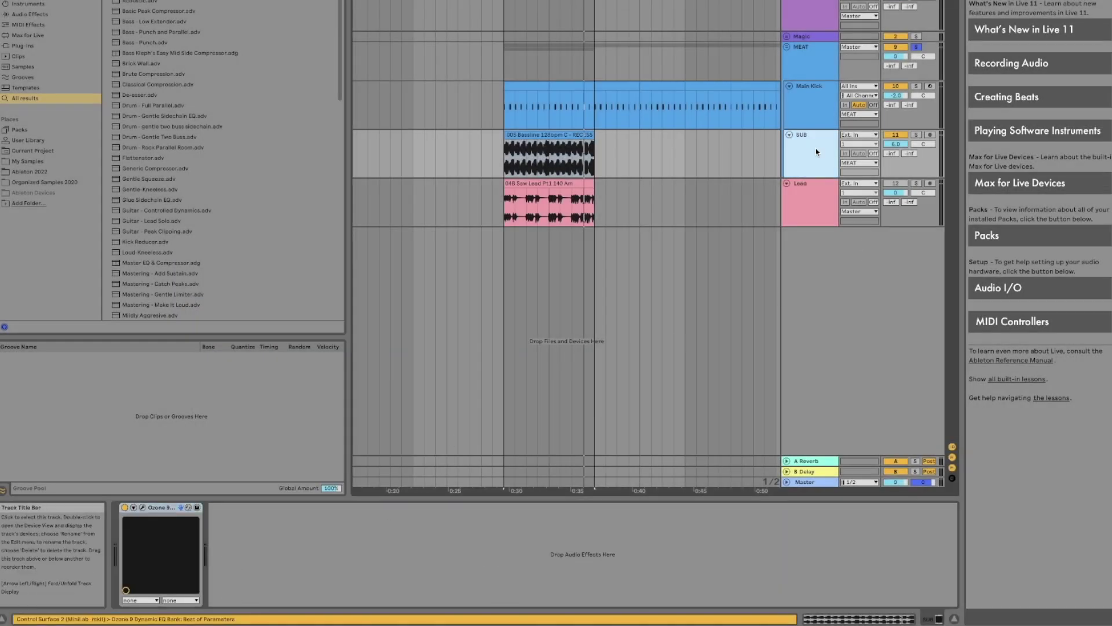
Step: Compare the sub and kick by soloing the SUB track and switching the solo to Main Kick
click(916, 46)
click(917, 134)
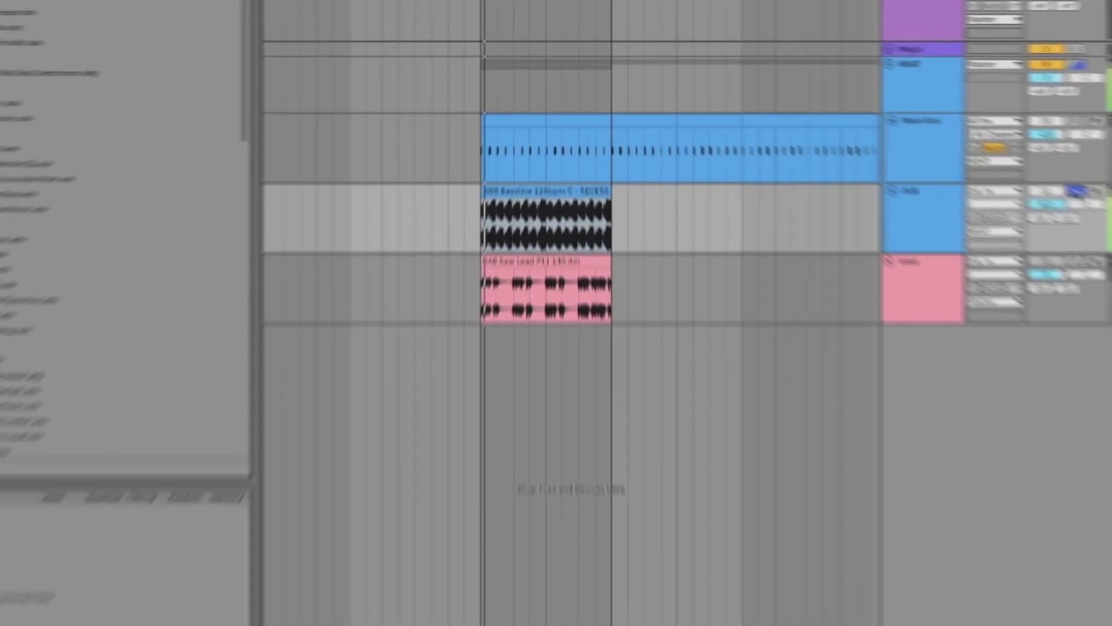
click(807, 161)
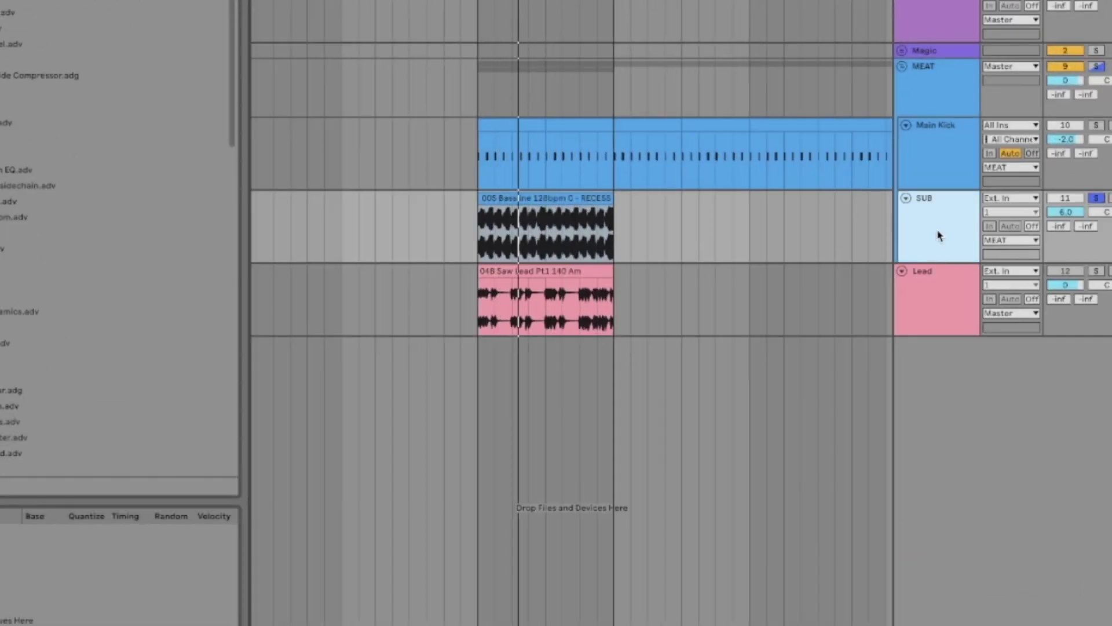
click(1097, 199)
click(1097, 127)
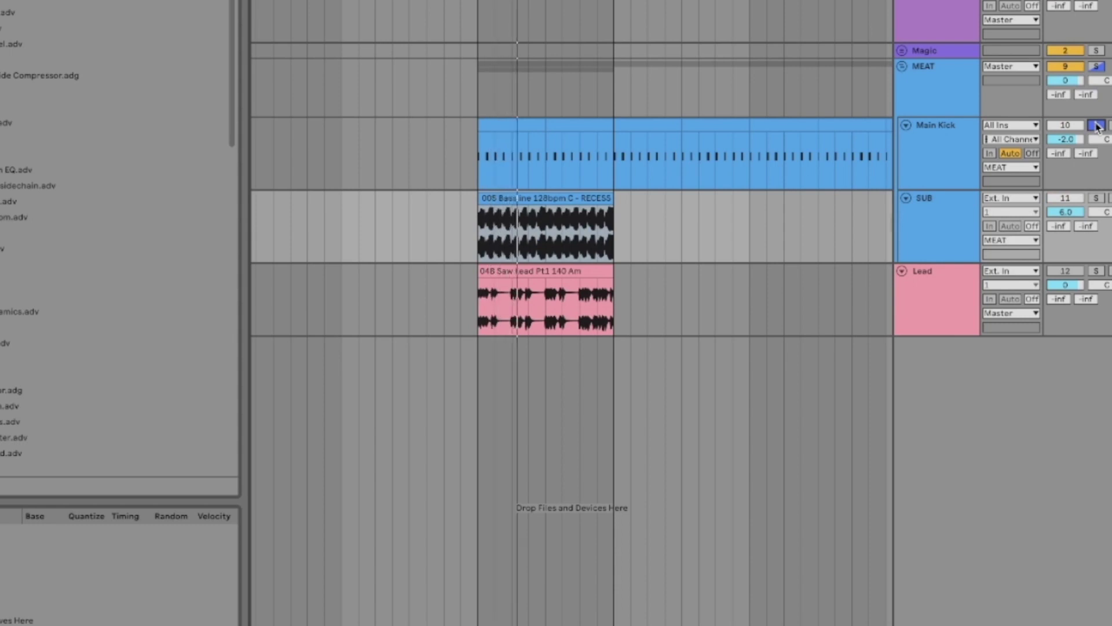
click(1097, 126)
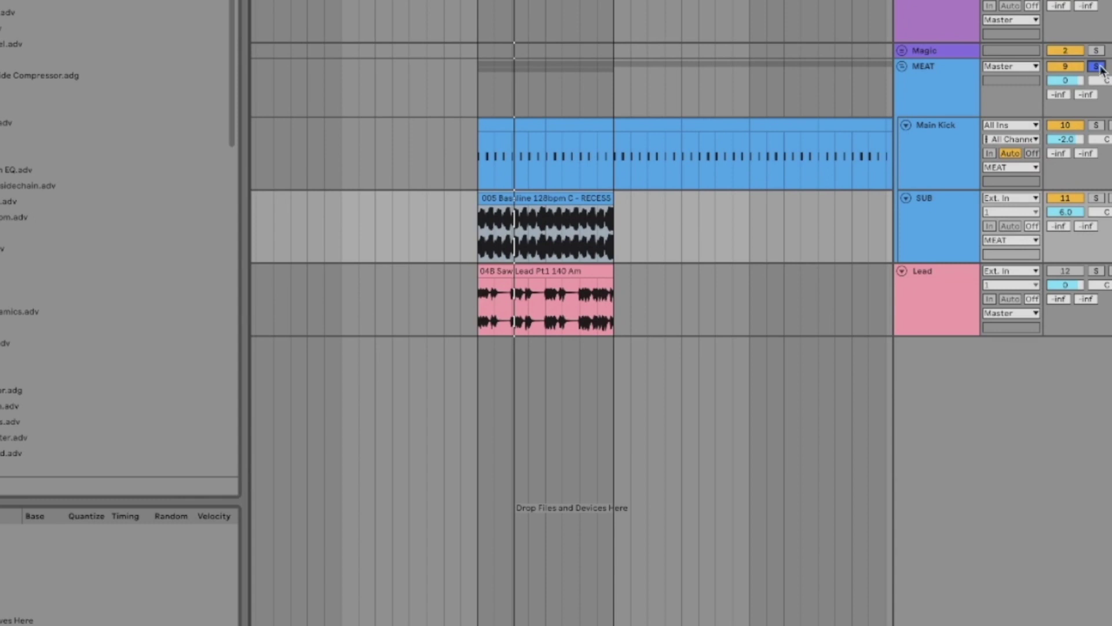
Step: Play the soloed Main Kick track and examine its low-frequency peak in the enlarged Spectrum display
click(1097, 126)
click(929, 161)
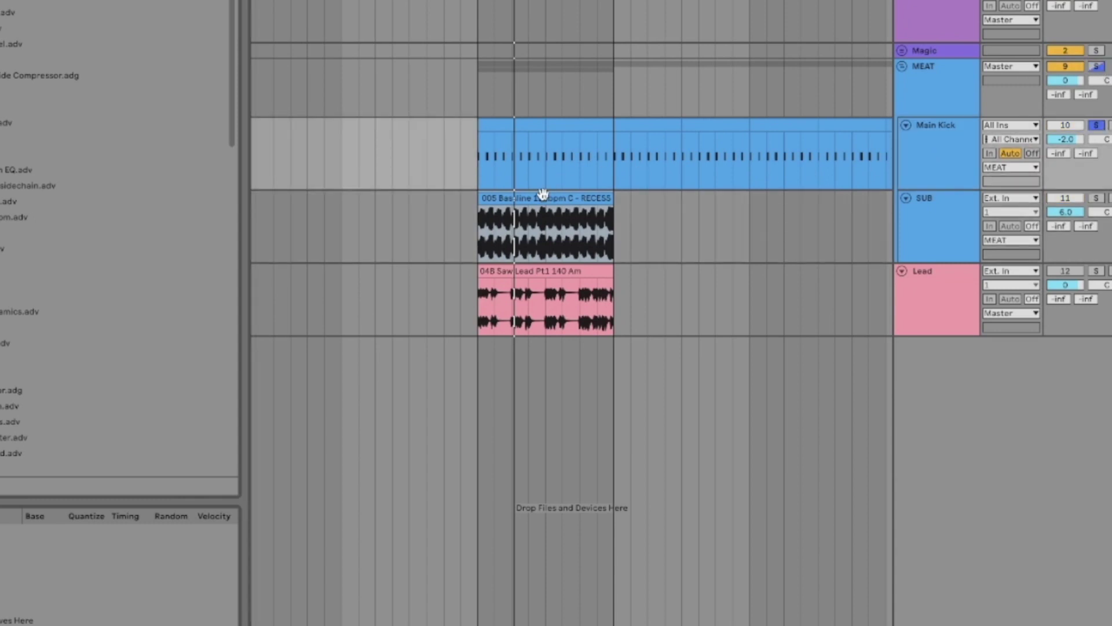
click(942, 155)
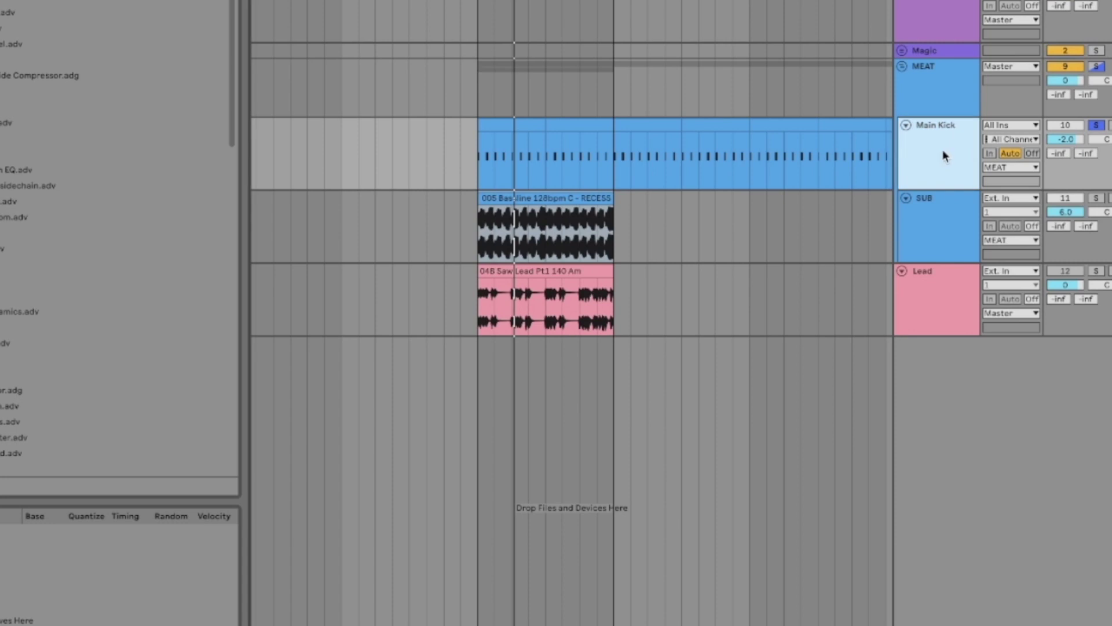
key(space)
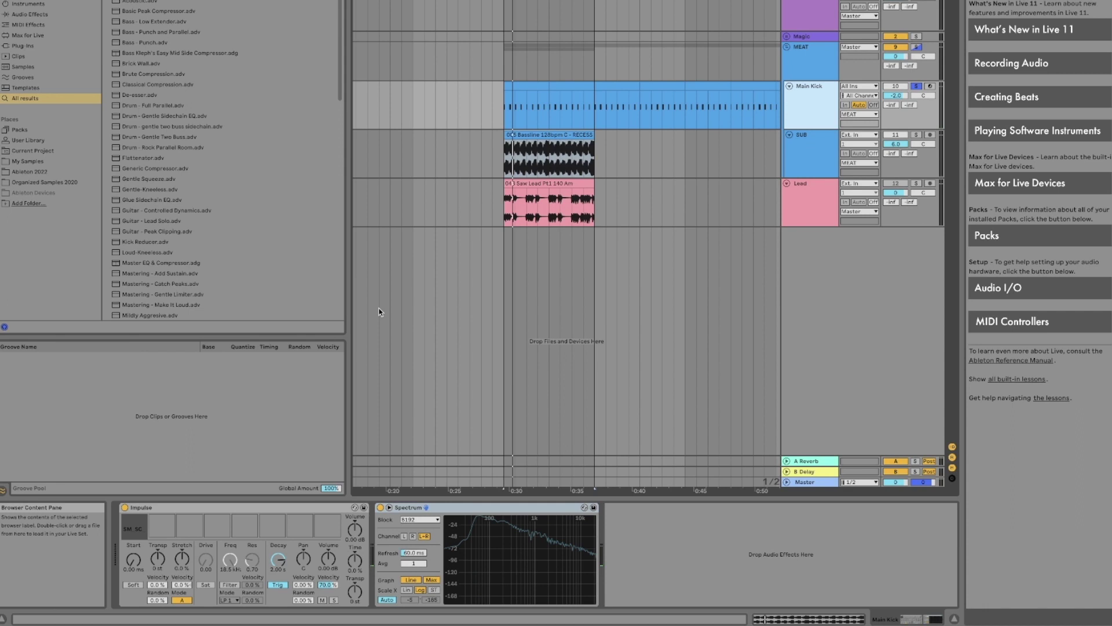
double_click(533, 552)
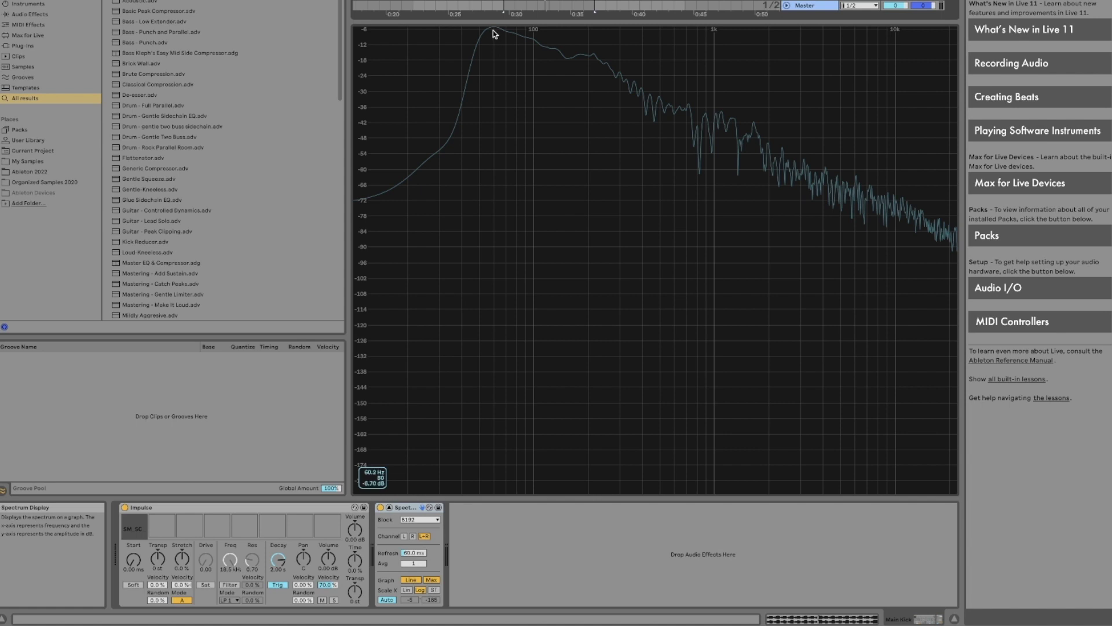
double_click(501, 77)
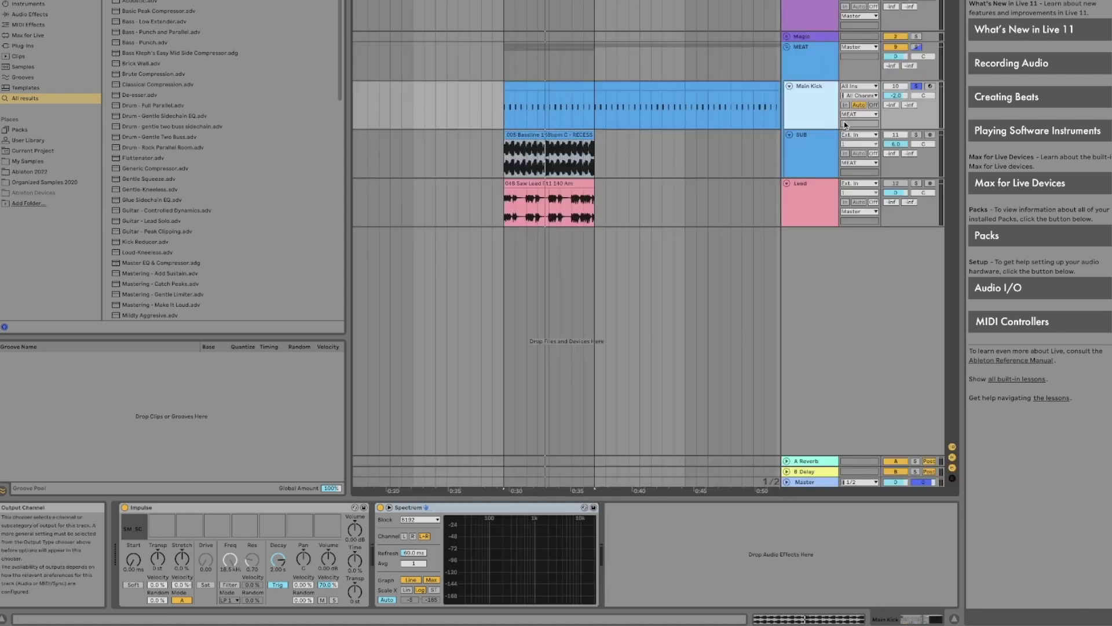
Step: Move the solo from the Main Kick track to the SUB track and show the SUB's devices
click(915, 86)
click(916, 87)
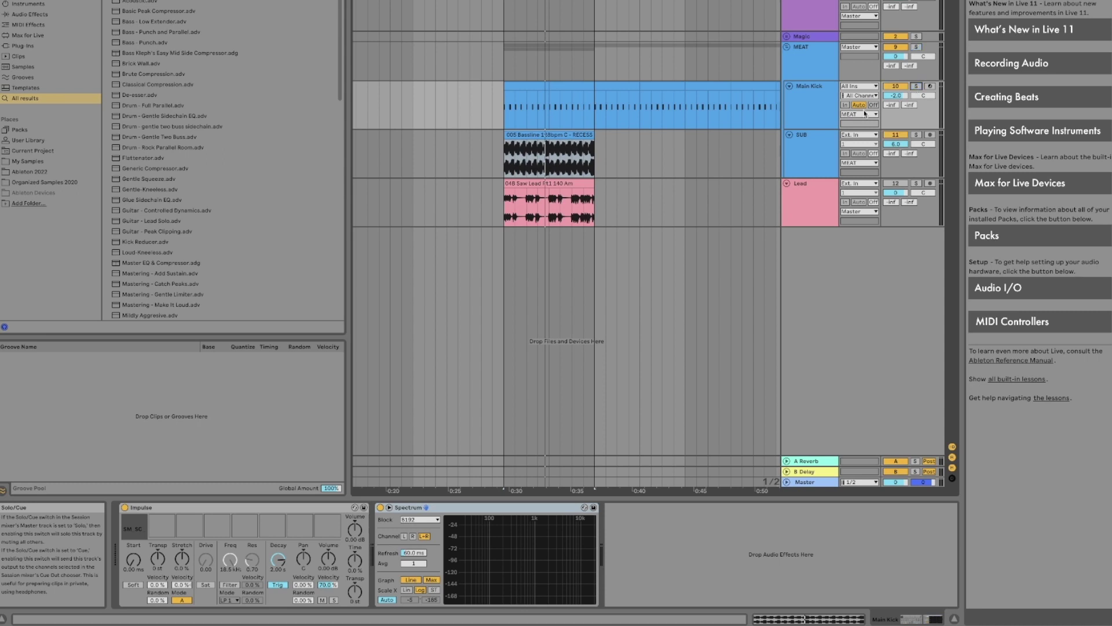
click(809, 141)
click(916, 139)
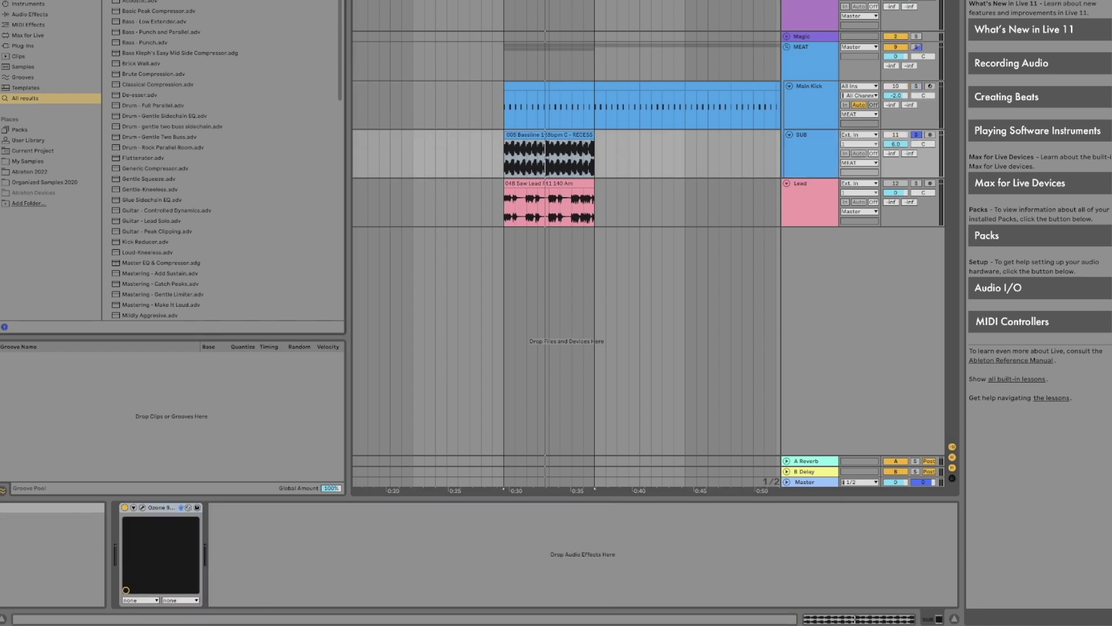
Step: Add an EQ Eight to the SUB track and set band 2's frequency to 60 Hz
text(eq)
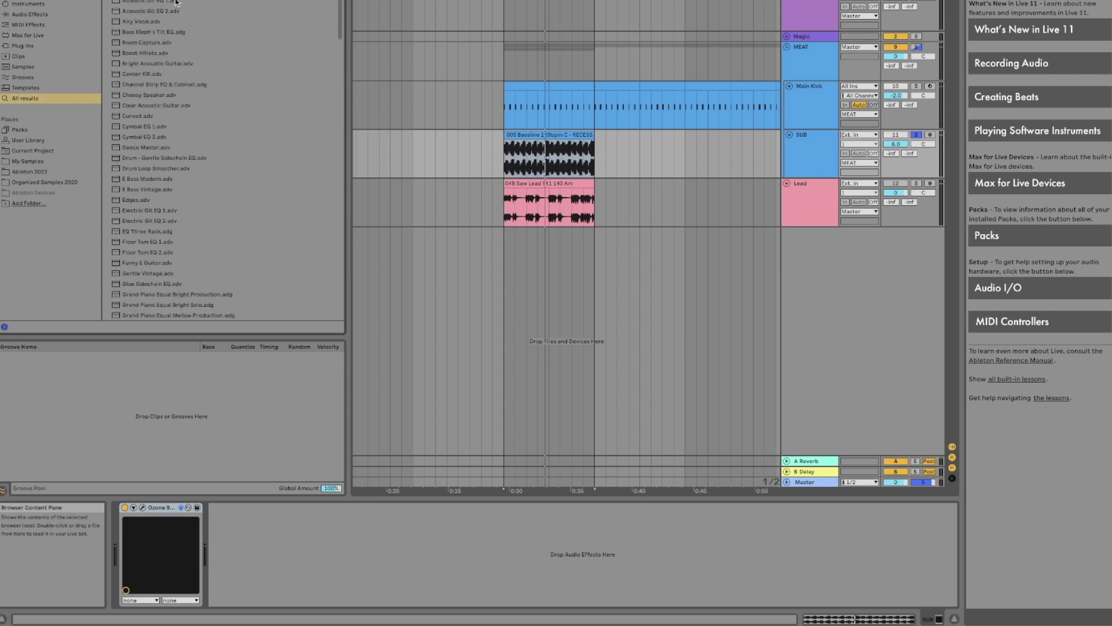
key(Return)
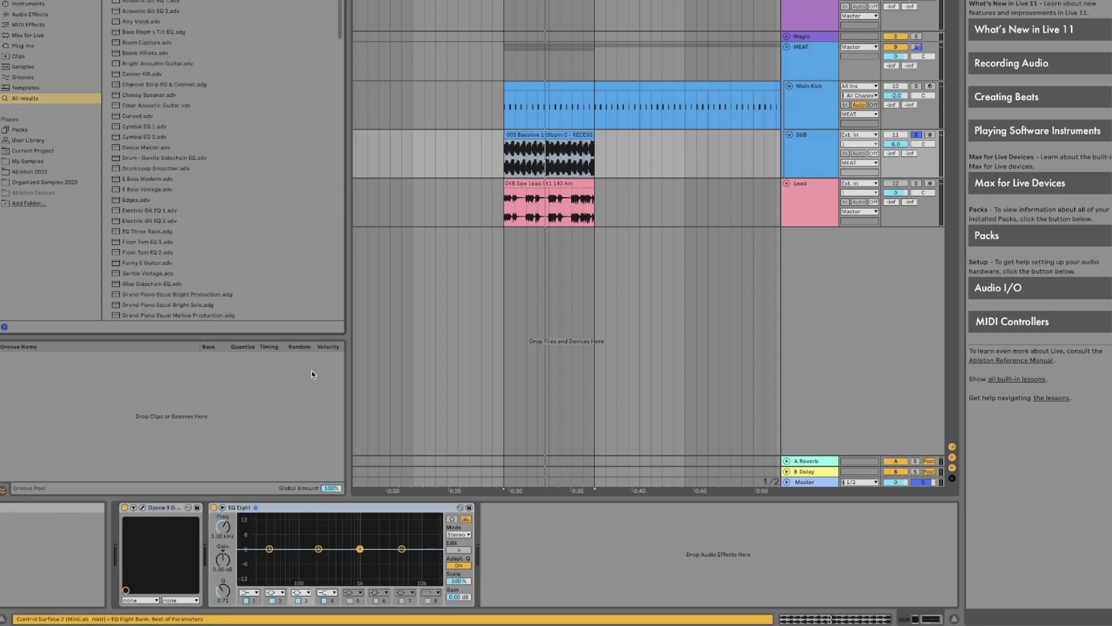
click(319, 548)
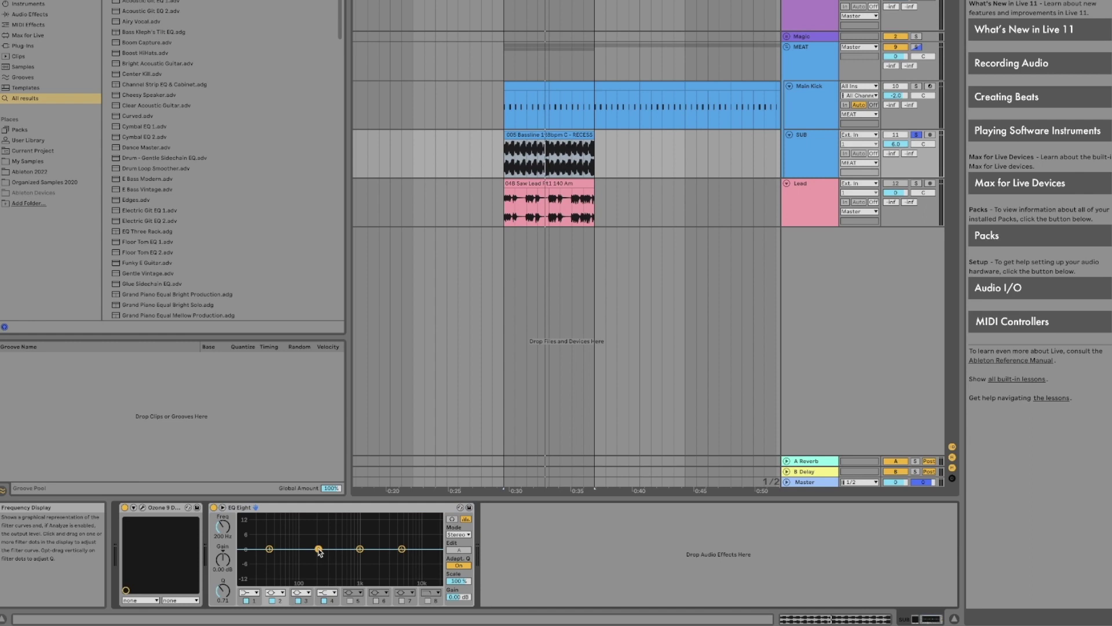
click(221, 537)
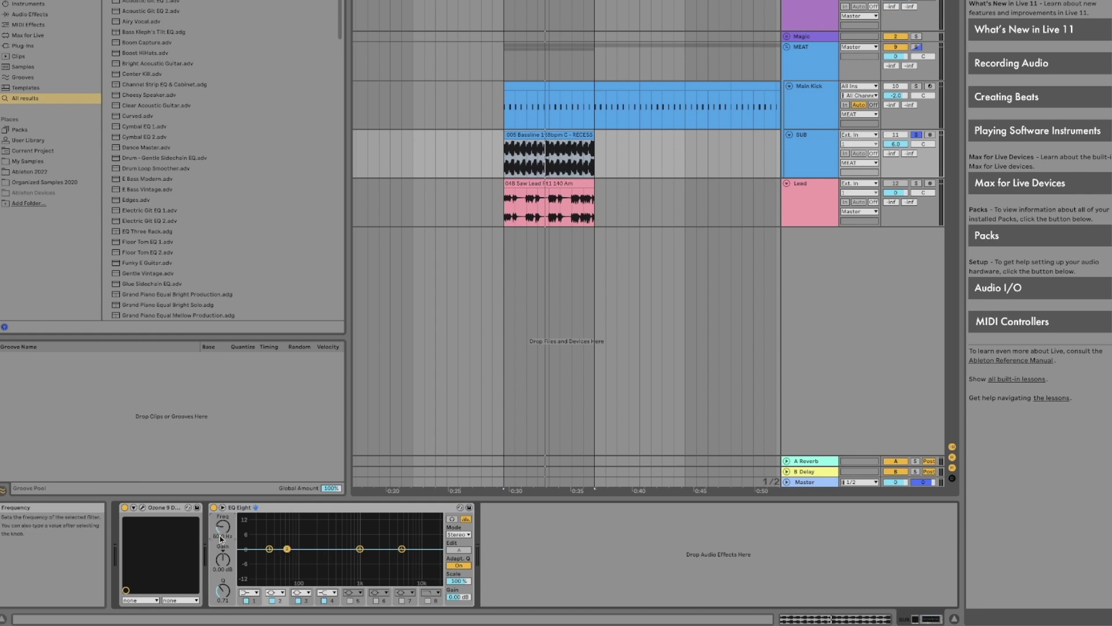
Step: Solo and play the Main Kick again to recheck its fundamental frequency on the enlarged Spectrum graph
click(827, 97)
click(920, 87)
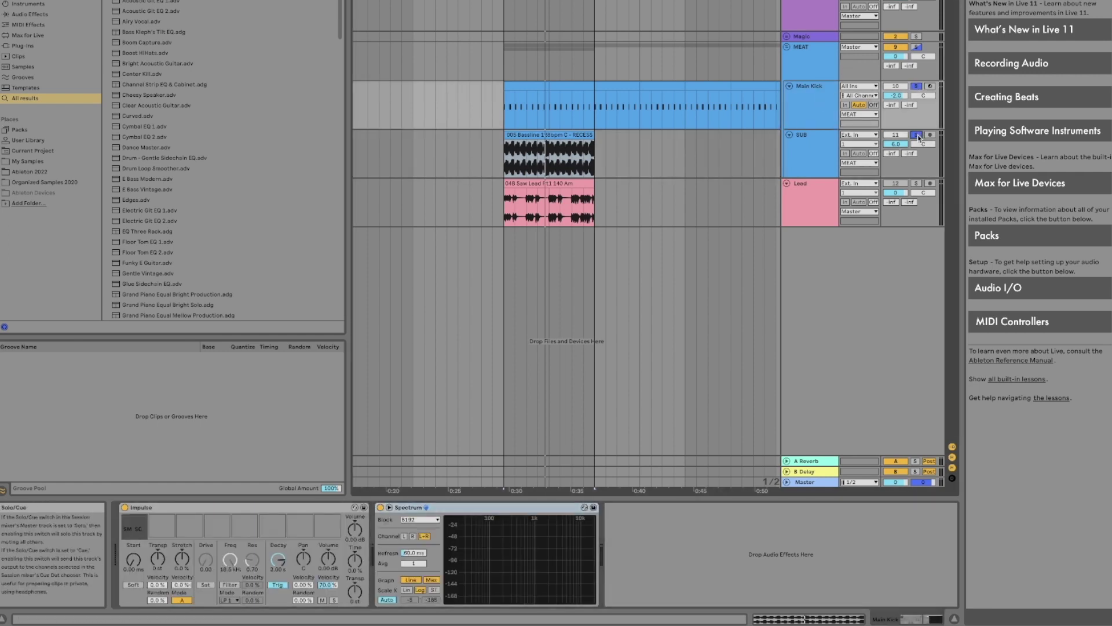
key(space)
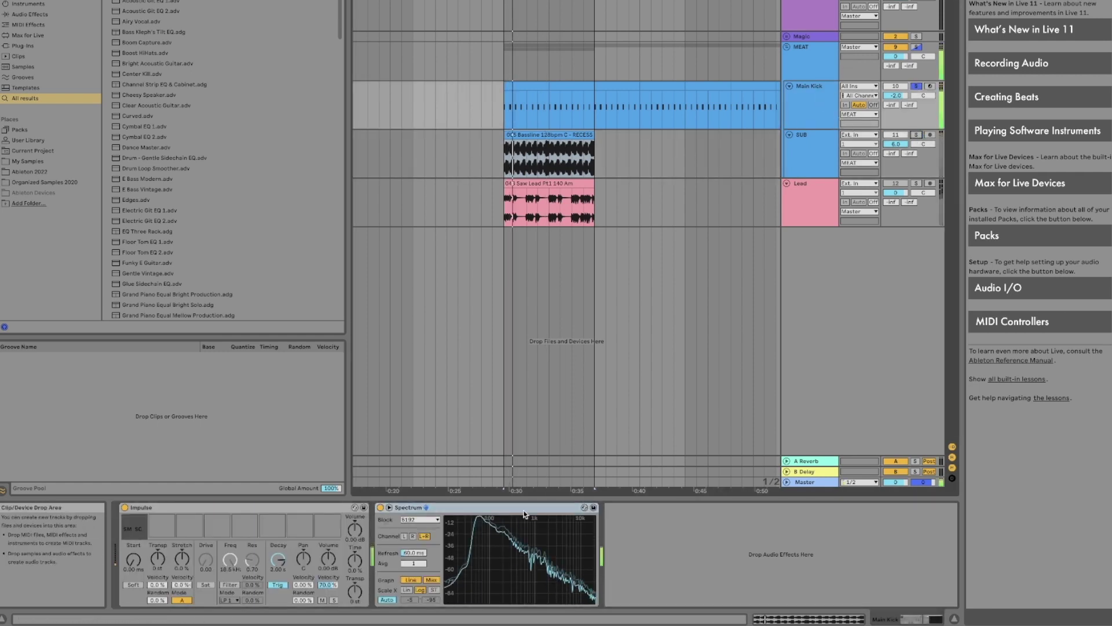
click(593, 507)
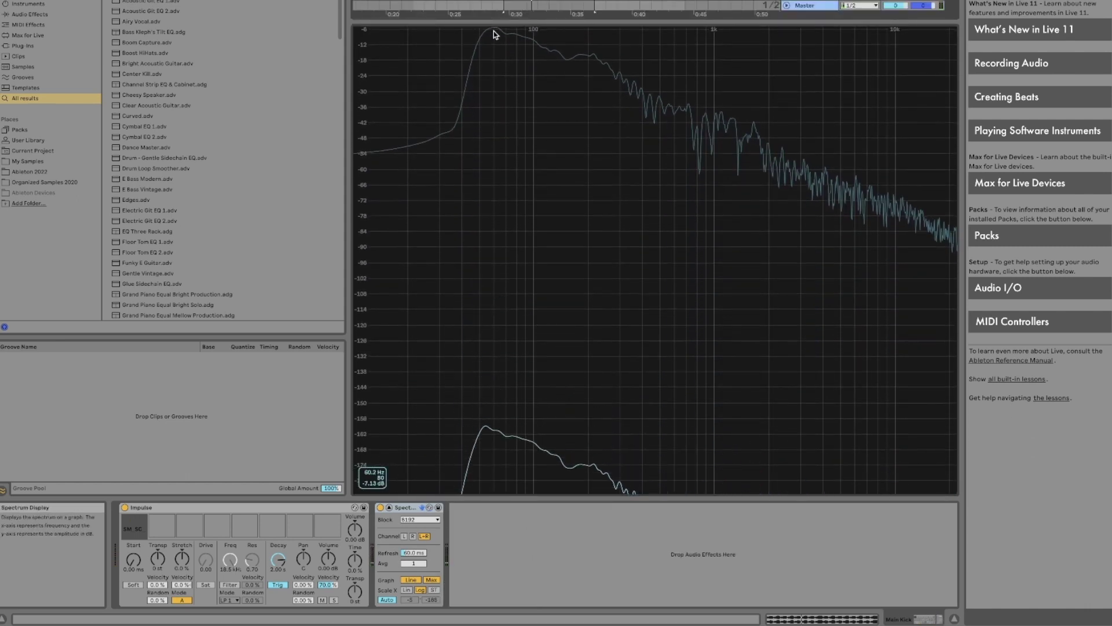
double_click(514, 99)
Step: Select the SUB track and solo it in place of the Main Kick
click(805, 146)
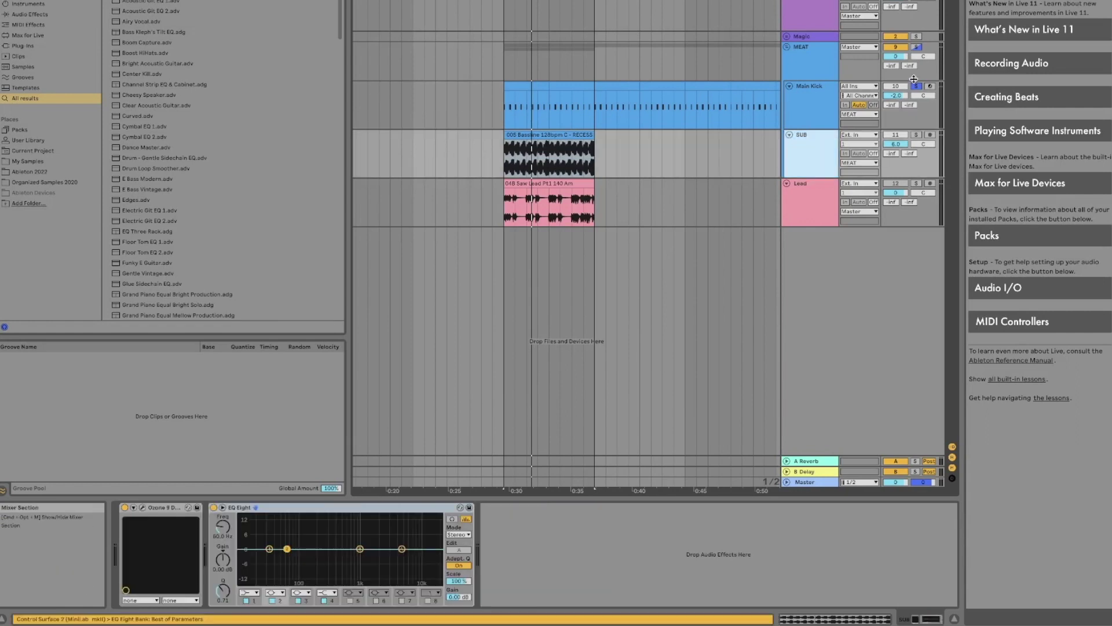
click(916, 86)
click(916, 135)
click(814, 151)
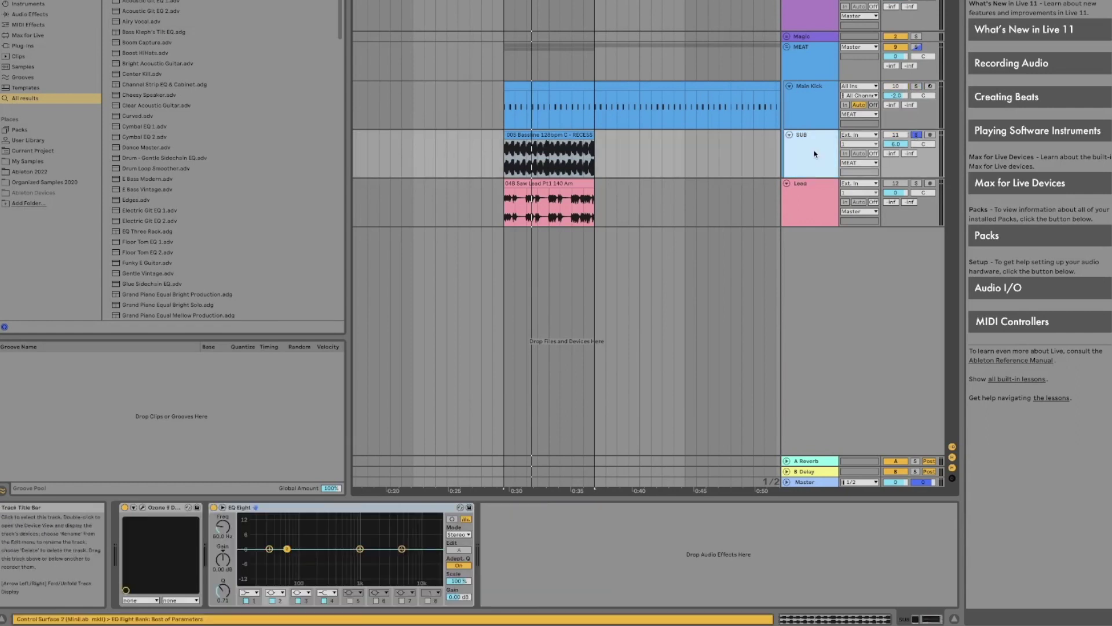
Step: Set the gain of EQ Eight's 60 Hz band to -4.76 dB and audition the SUB with the Main Kick
key(space)
drag(223, 559, 223, 511)
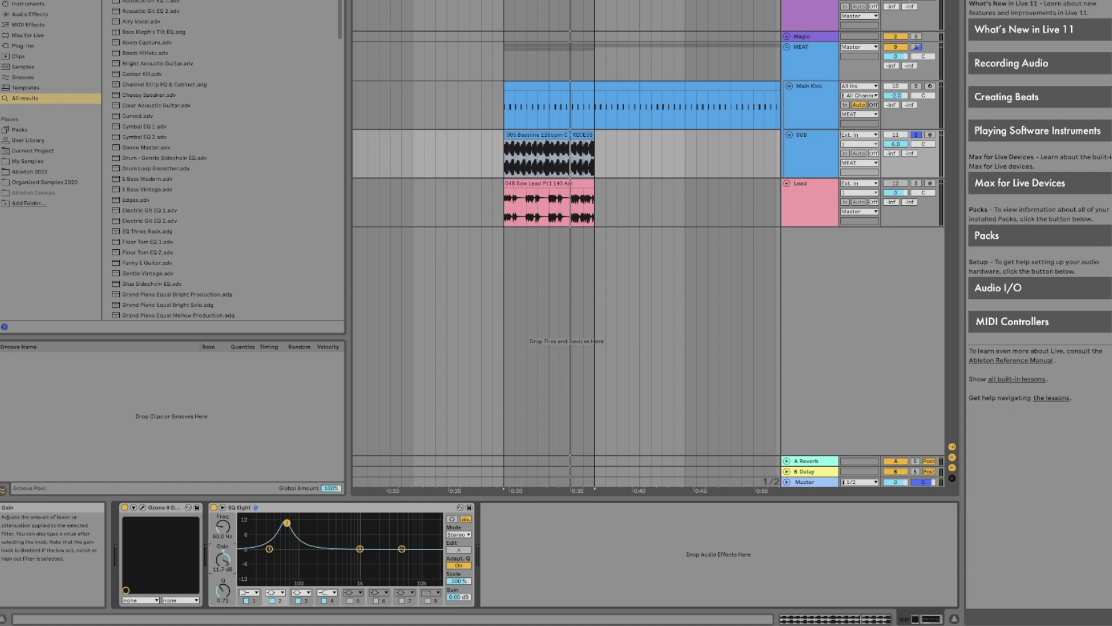
drag(223, 559, 223, 604)
key(space)
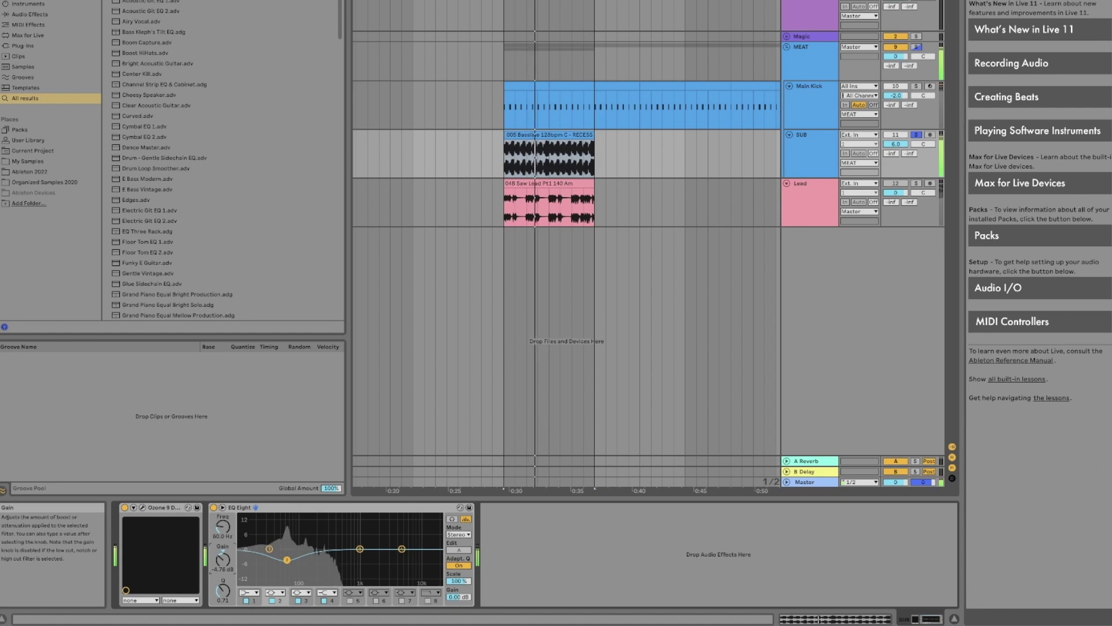
click(915, 86)
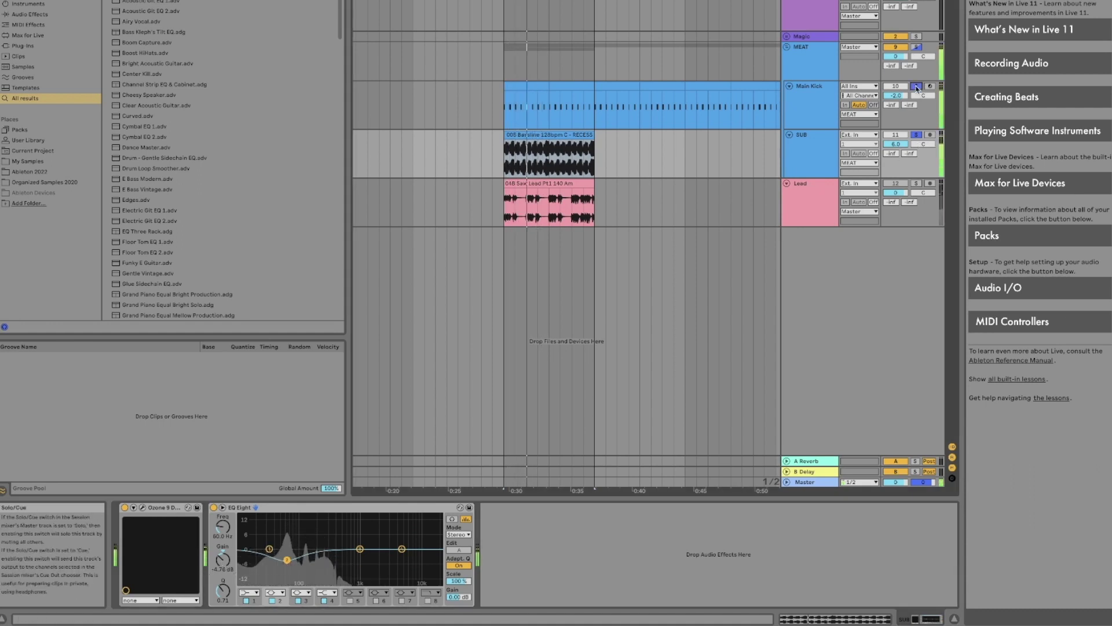
click(916, 86)
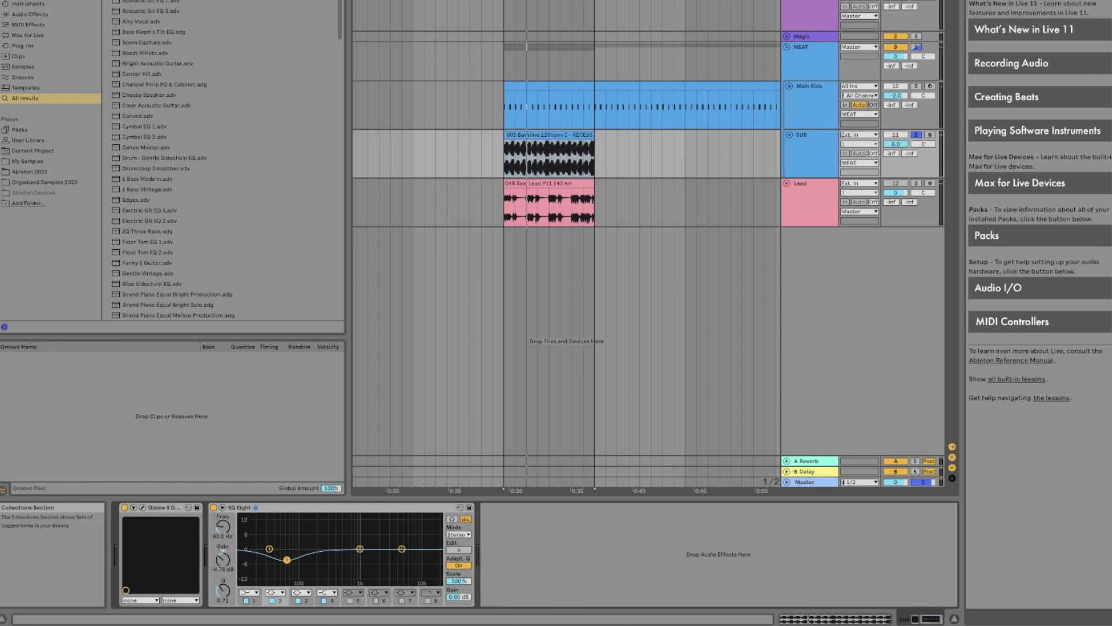
Step: Add an LFO device after the EQ Eight on the SUB track and map it to band 2's gain
text(lfo)
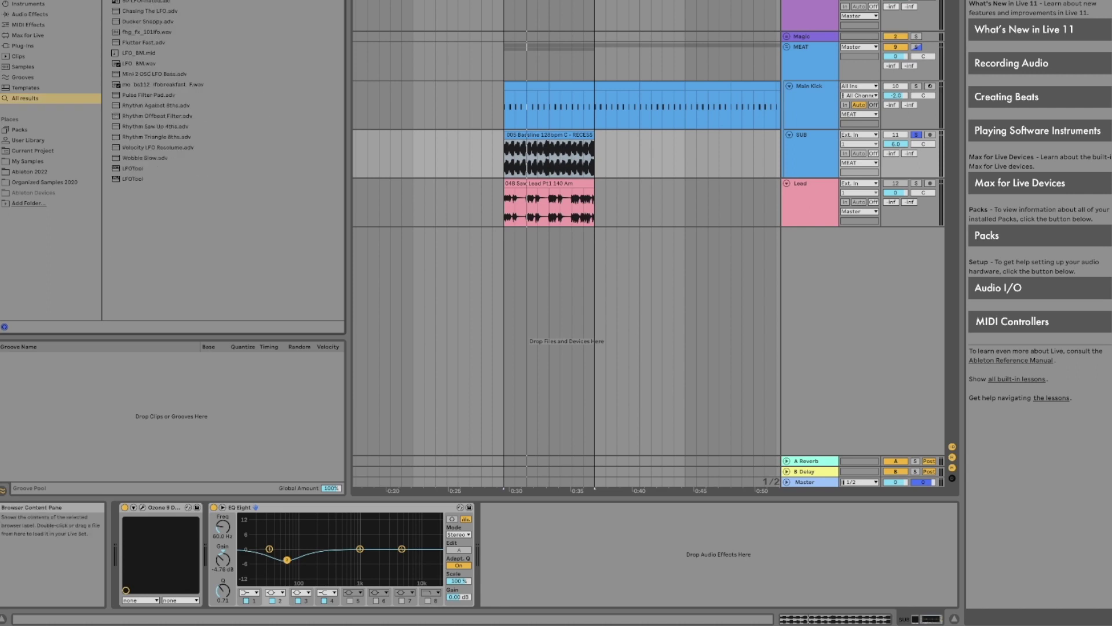
key(Return)
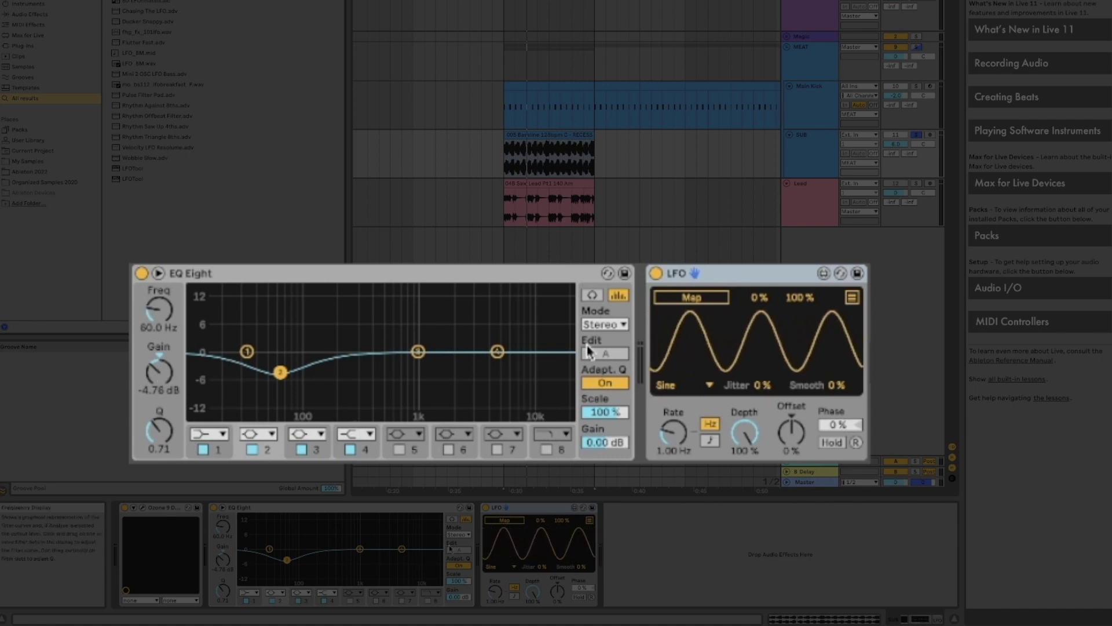
click(698, 302)
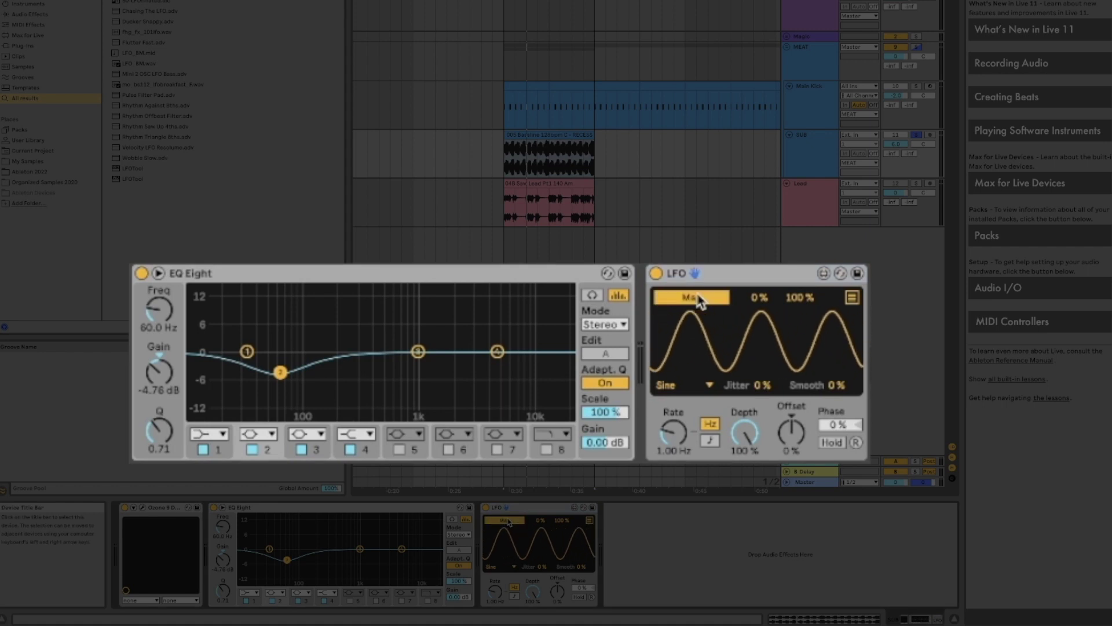
click(160, 374)
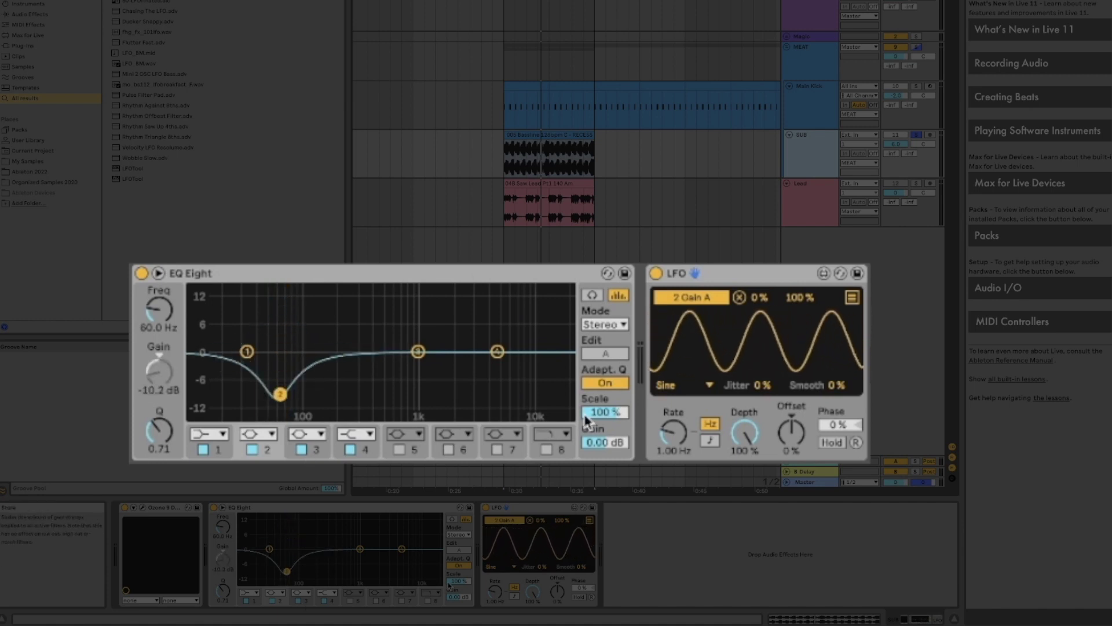
Step: Set the LFO's depth to 26.8% and its offset to -30%, and audition the modulated EQ cut
drag(791, 431, 792, 498)
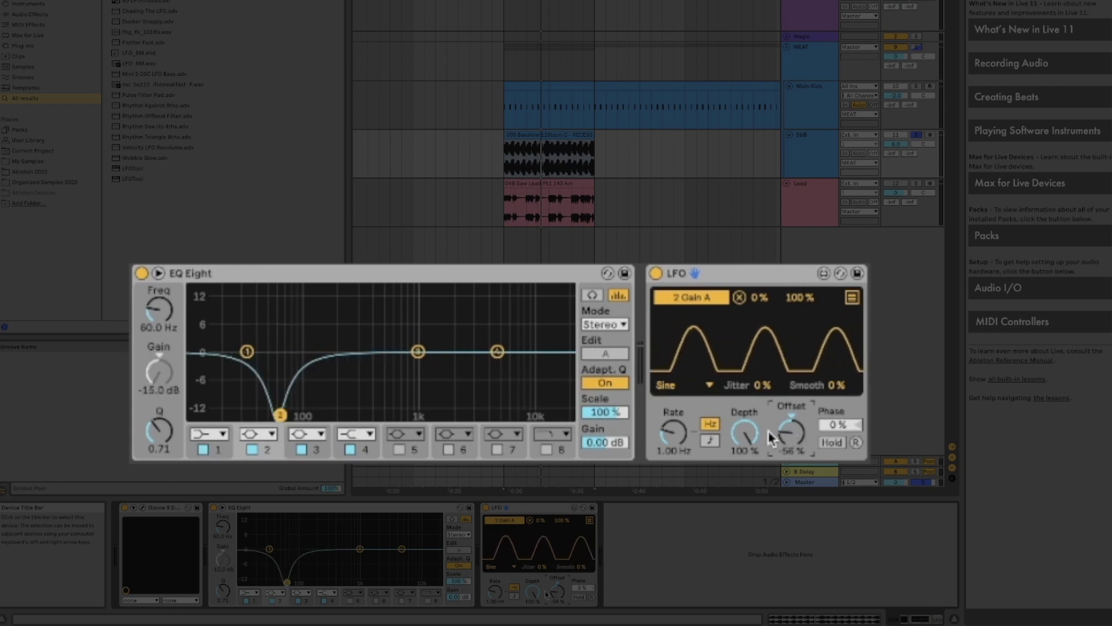
drag(744, 433, 744, 475)
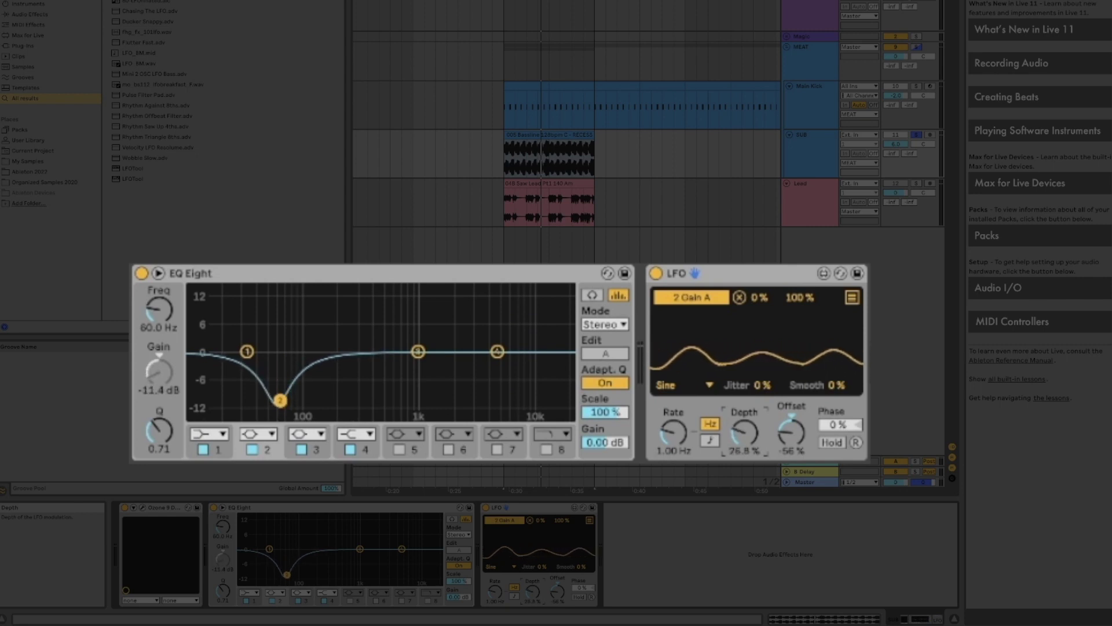
drag(791, 431, 792, 417)
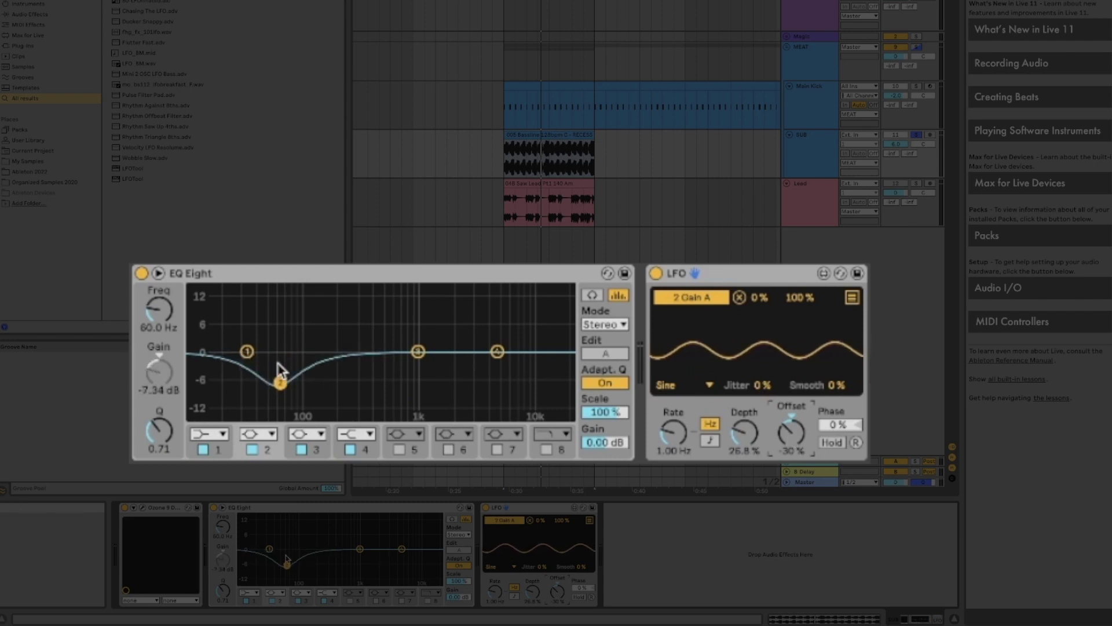
key(space)
key(space)
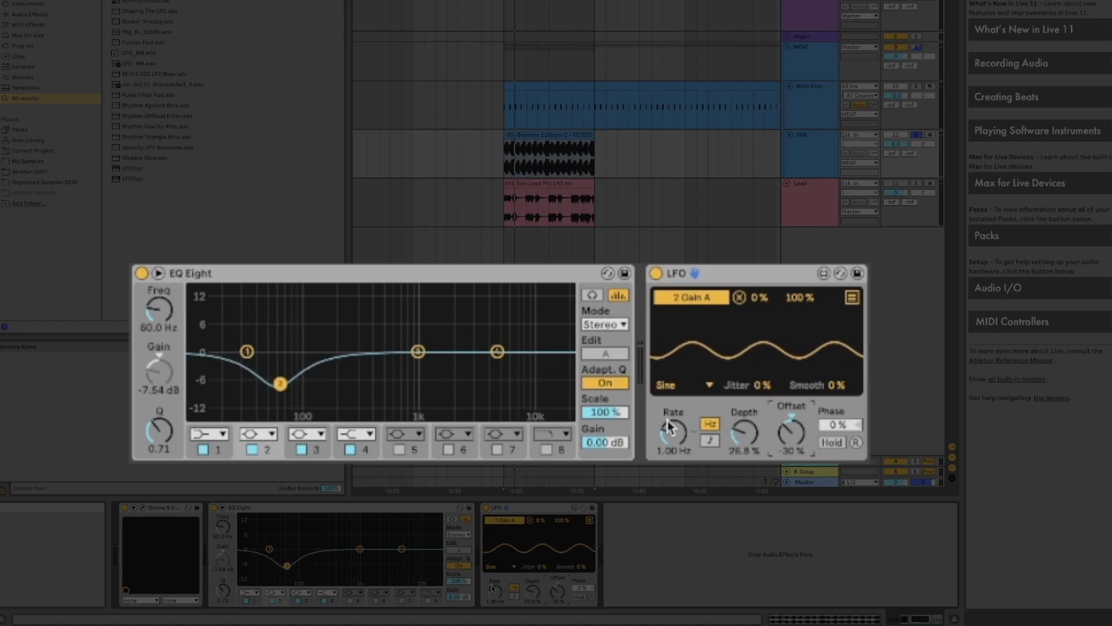
Step: Sync the LFO's rate to the tempo at 1/4, and solo the MEAT group in place of the SUB track to audition it
click(710, 442)
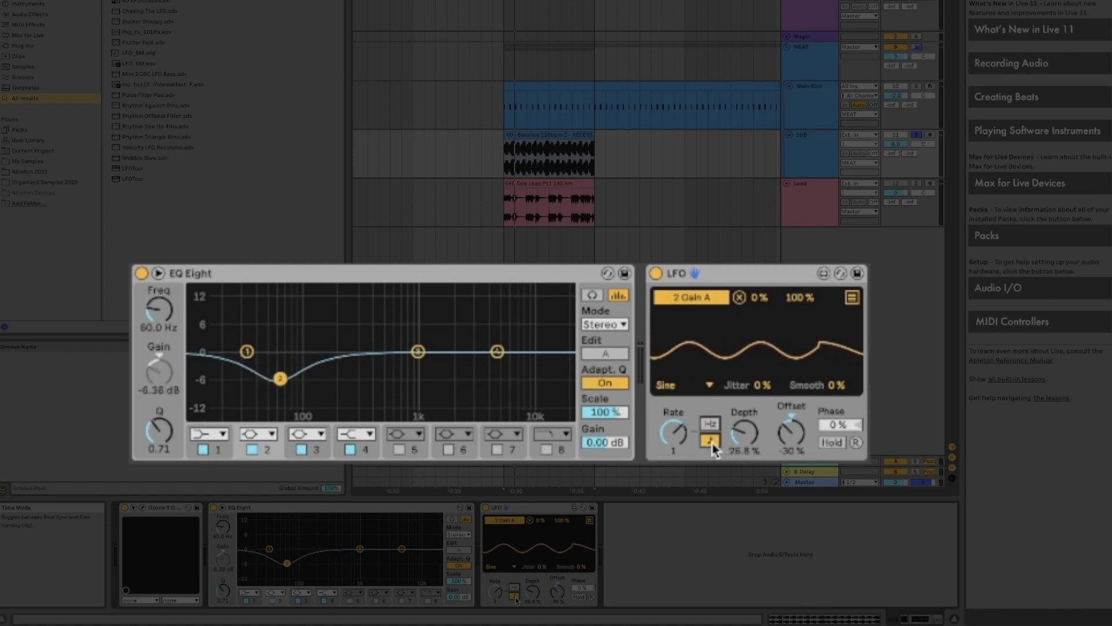
mouse_move(672, 430)
mouse_down()
mouse_move(672, 414)
mouse_move(672, 440)
mouse_up()
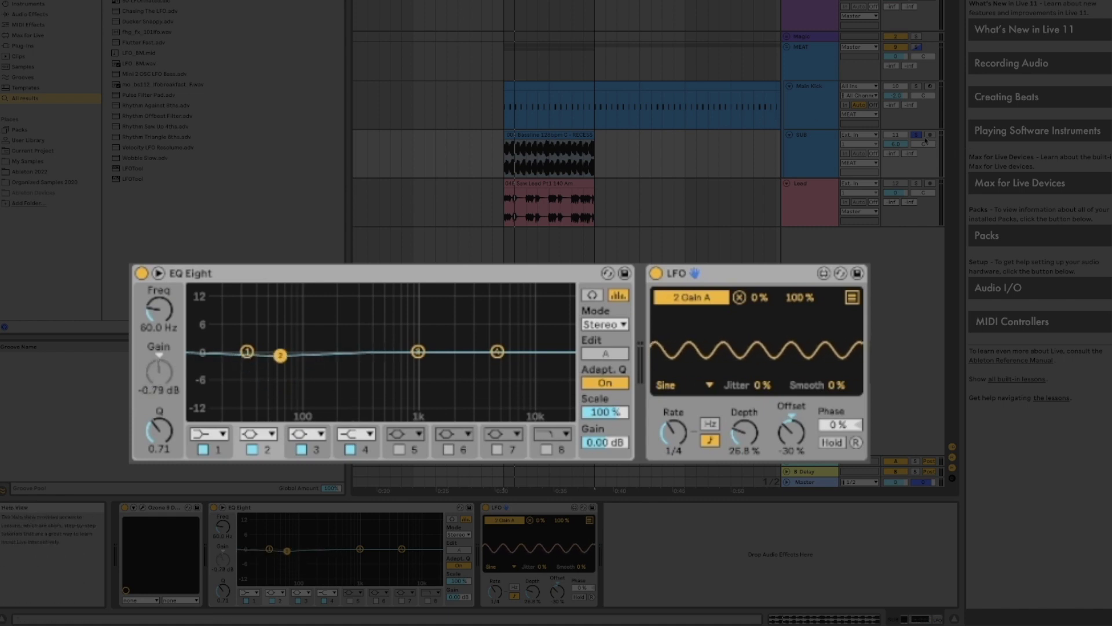
click(917, 47)
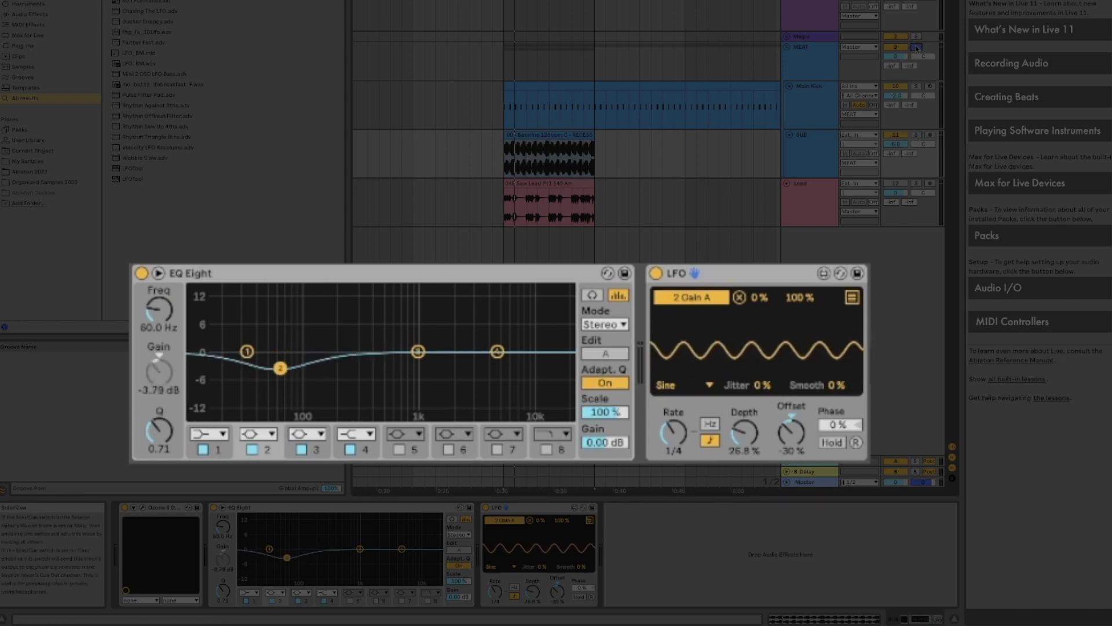
key(space)
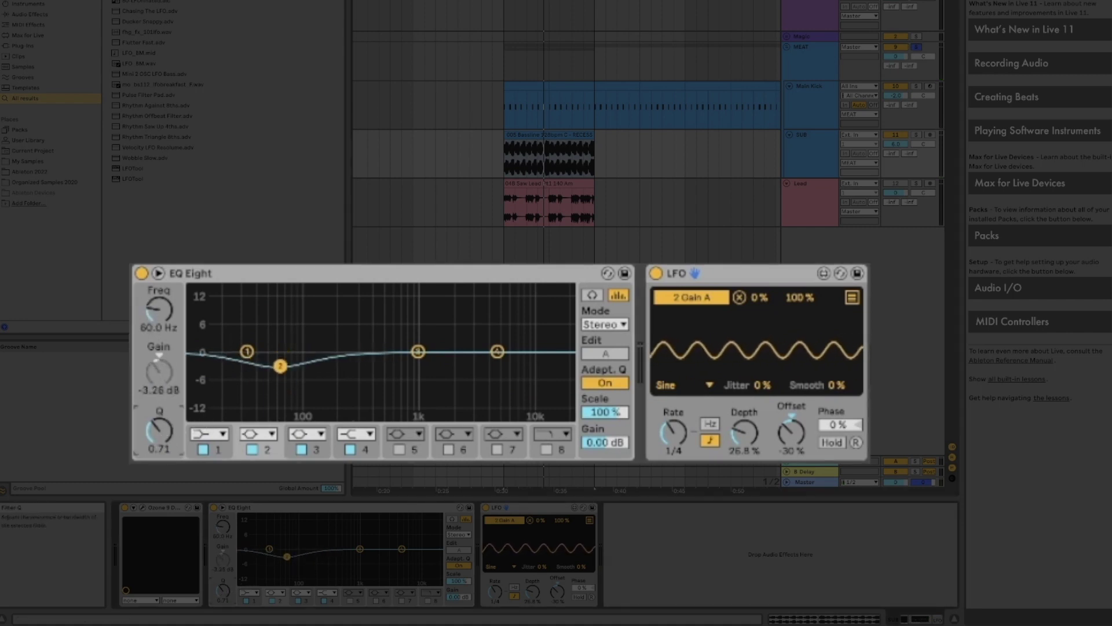
Step: Narrow EQ Eight's 60 Hz band to a Q of 2.03, set the LFO's depth to 20.5%, and audition the result
drag(159, 430, 160, 418)
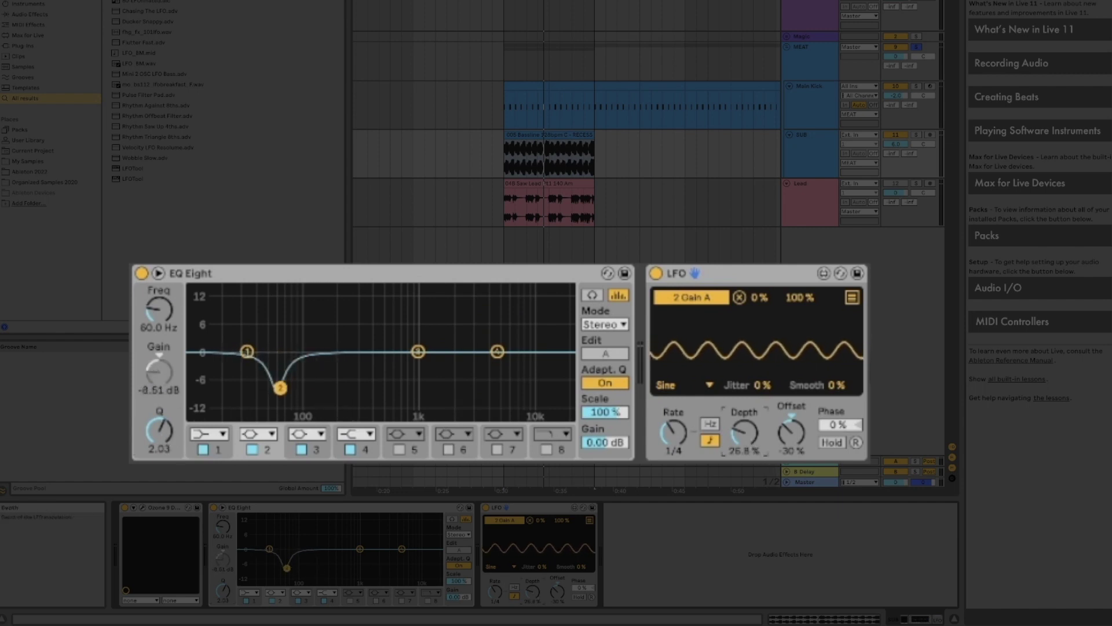
drag(745, 431, 744, 400)
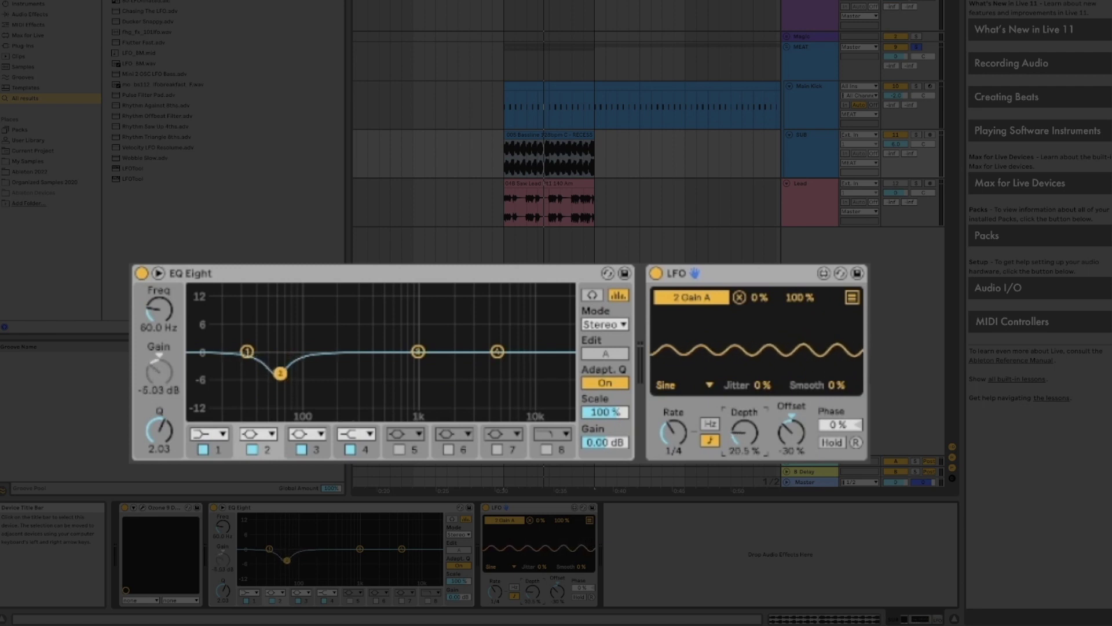
key(space)
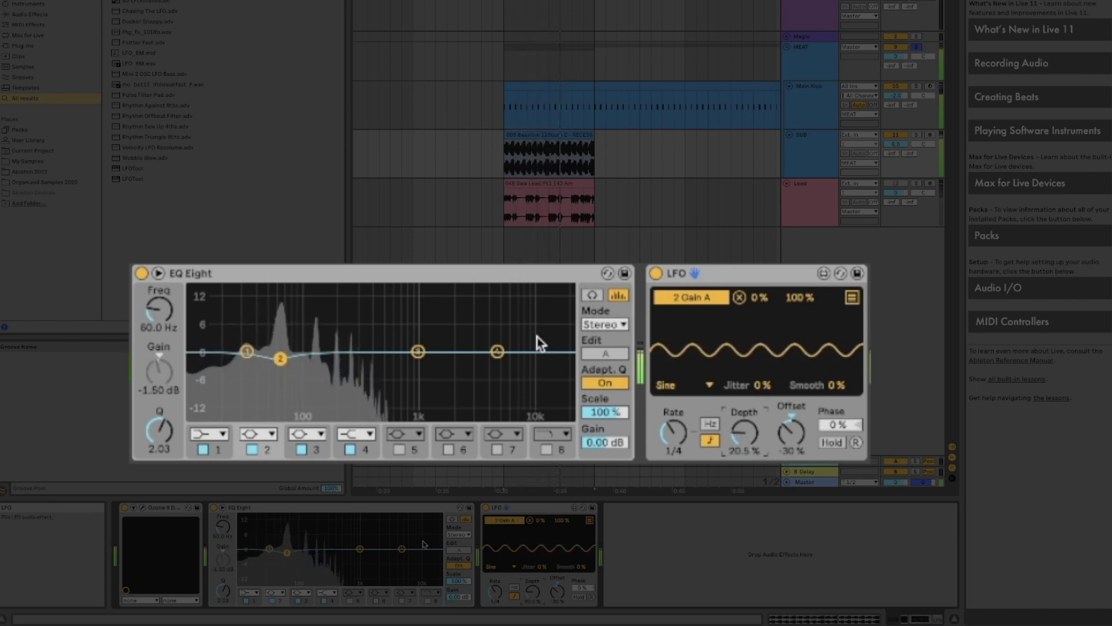
key(space)
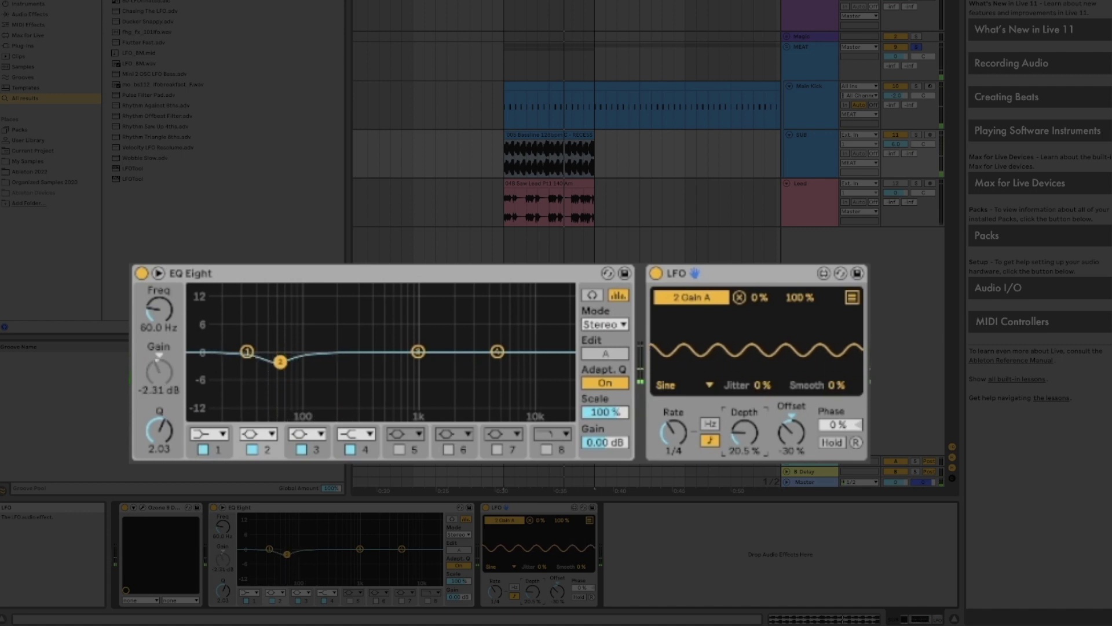
Step: Shorten the loop to the first half of the bass clip and compare the sound with EQ Eight bypassed and re-enabled
key(ctrl+shift+l)
drag(594, 1, 549, 2)
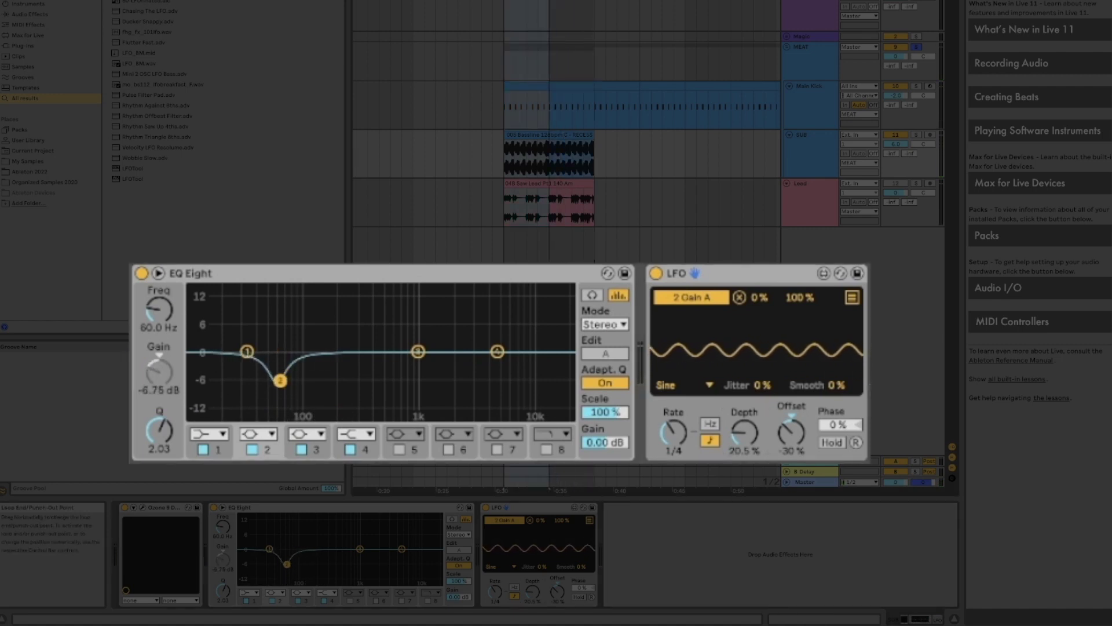
key(space)
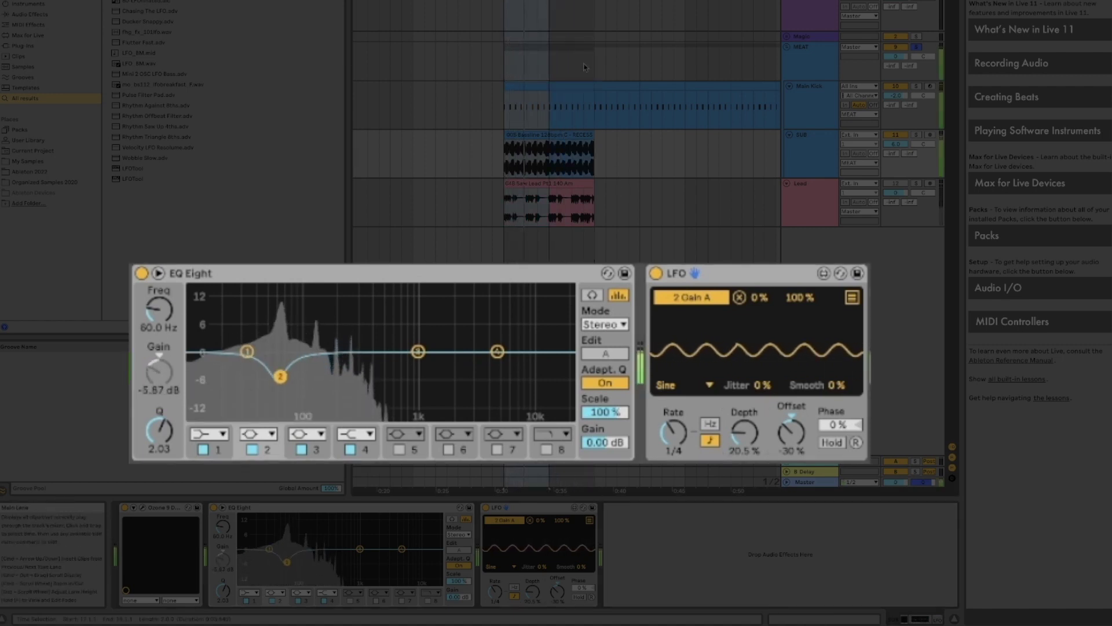
click(142, 275)
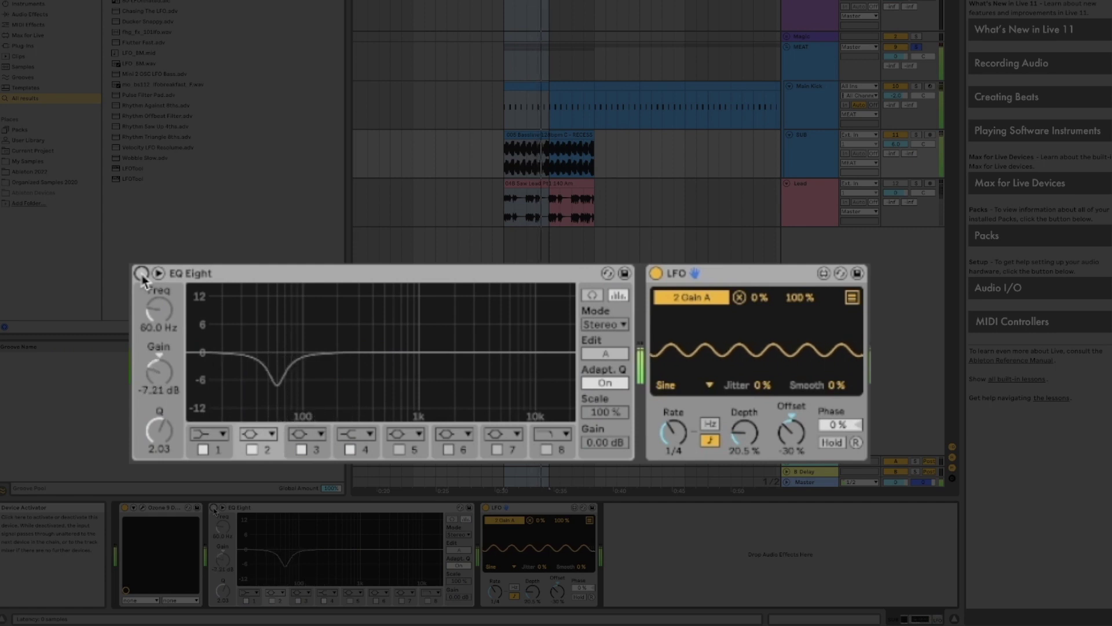
click(142, 274)
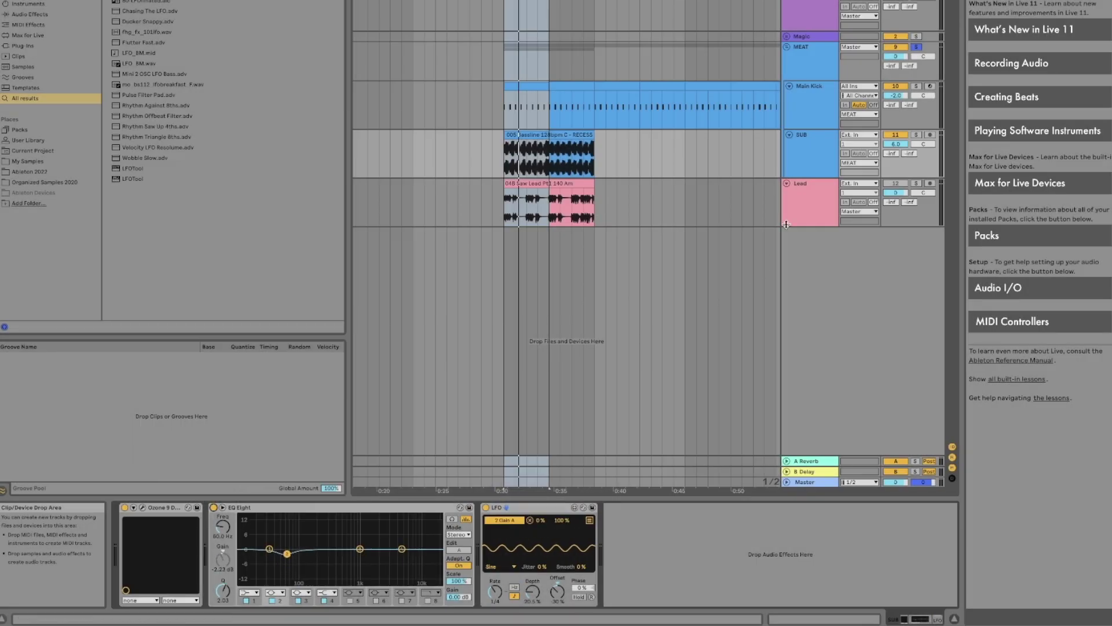
Step: Solo the Lead track in place of the MEAT group and extend the loop over the full Lead clip while auditioning it
click(809, 204)
click(797, 161)
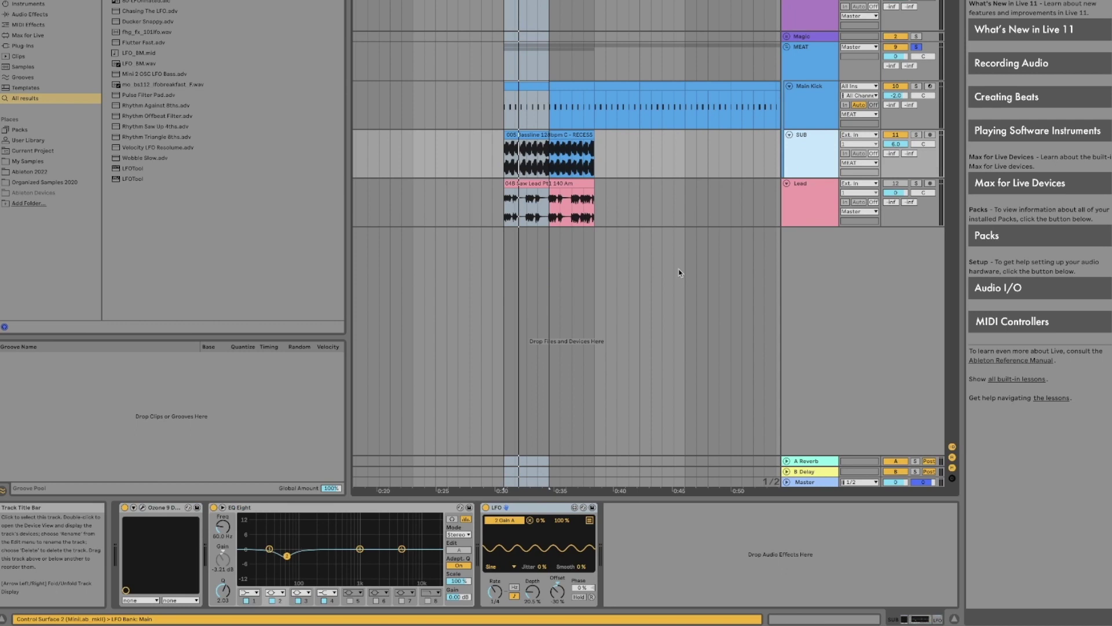
click(813, 197)
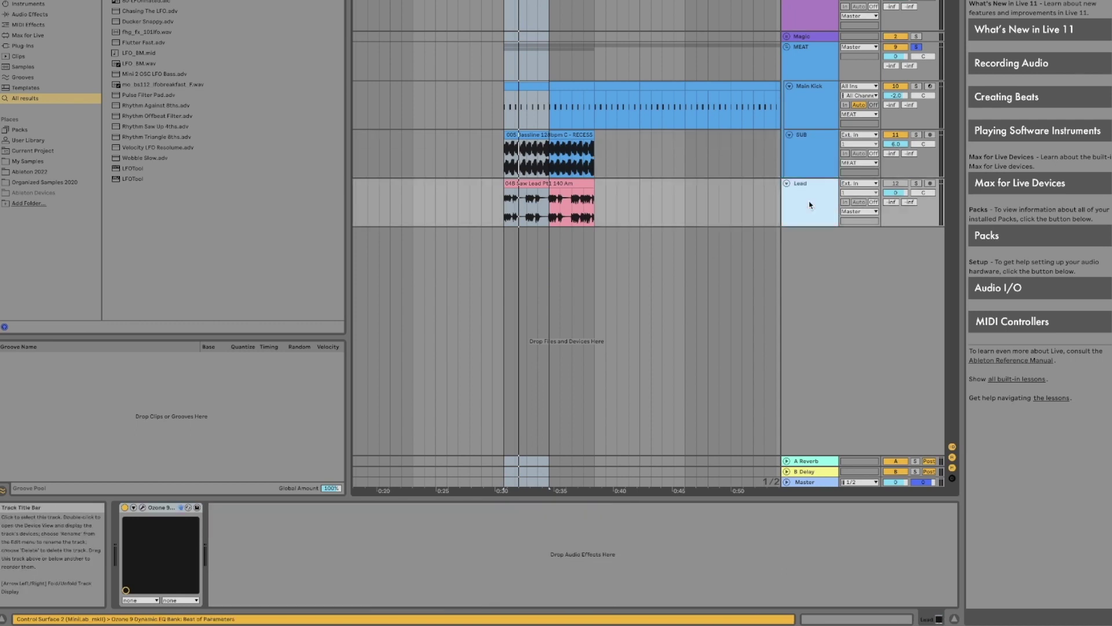
click(918, 186)
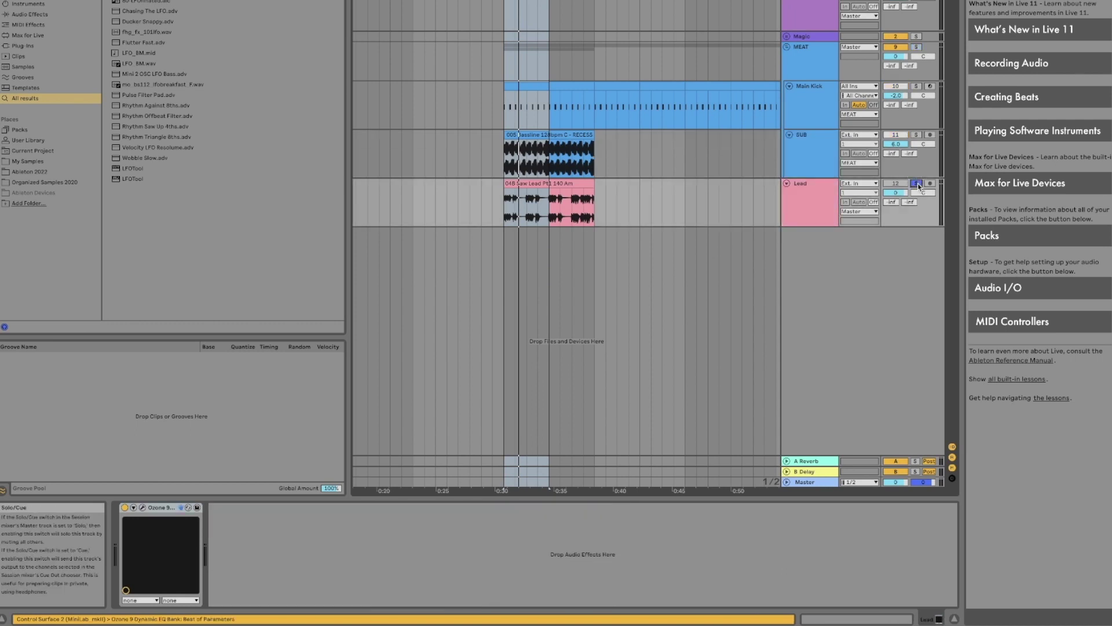
click(813, 208)
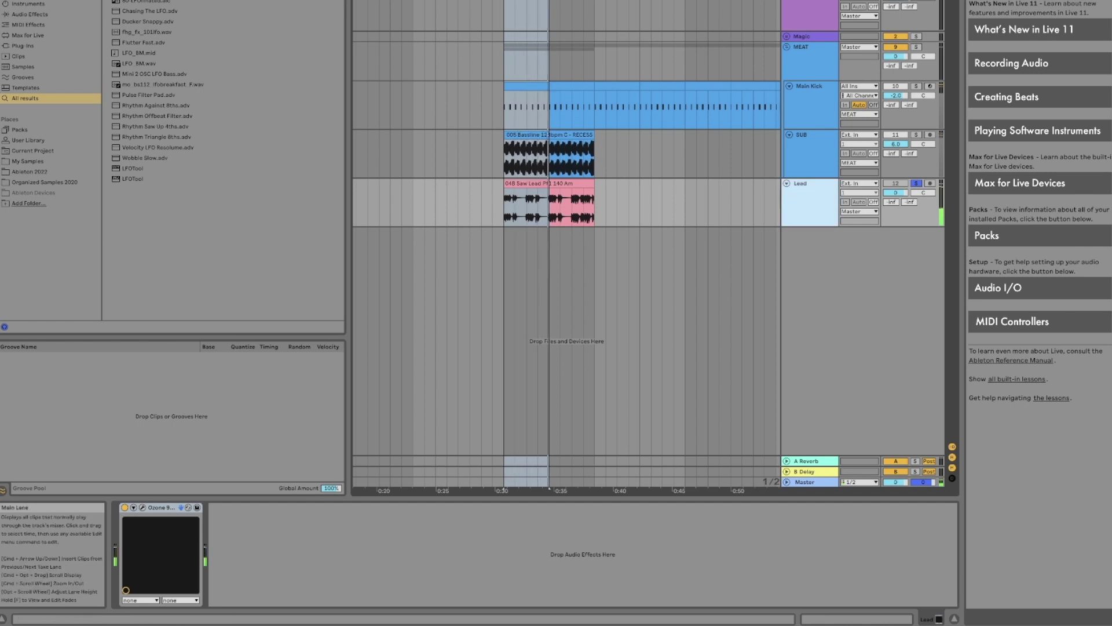
drag(549, 489, 595, 488)
click(801, 189)
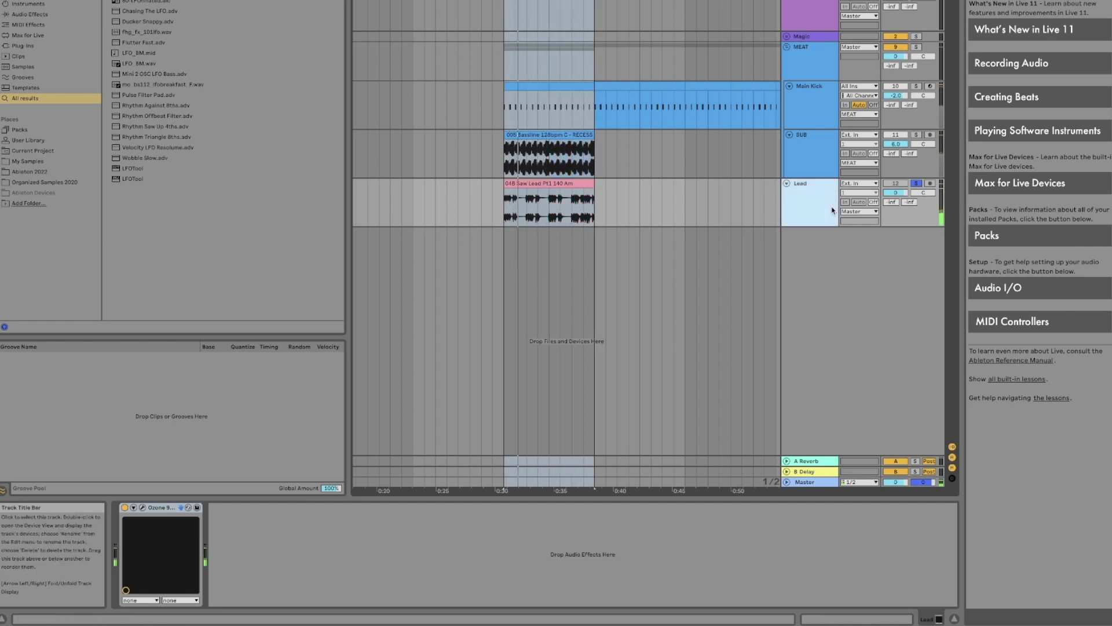
click(572, 225)
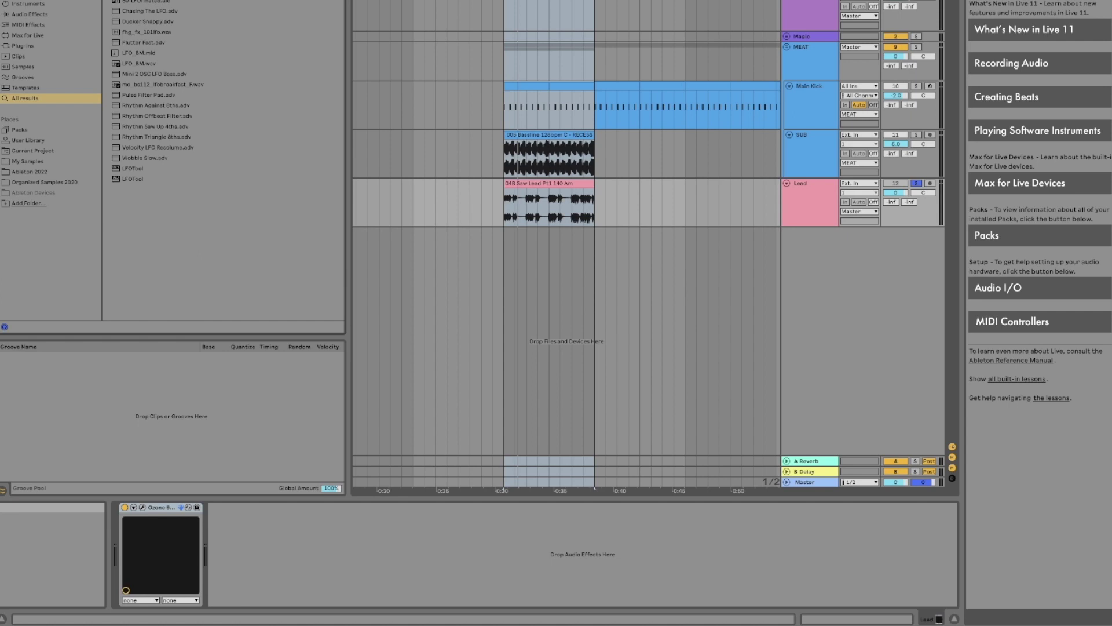
Step: Add an EQ Eight and an LFO device to the Lead track
text(eq)
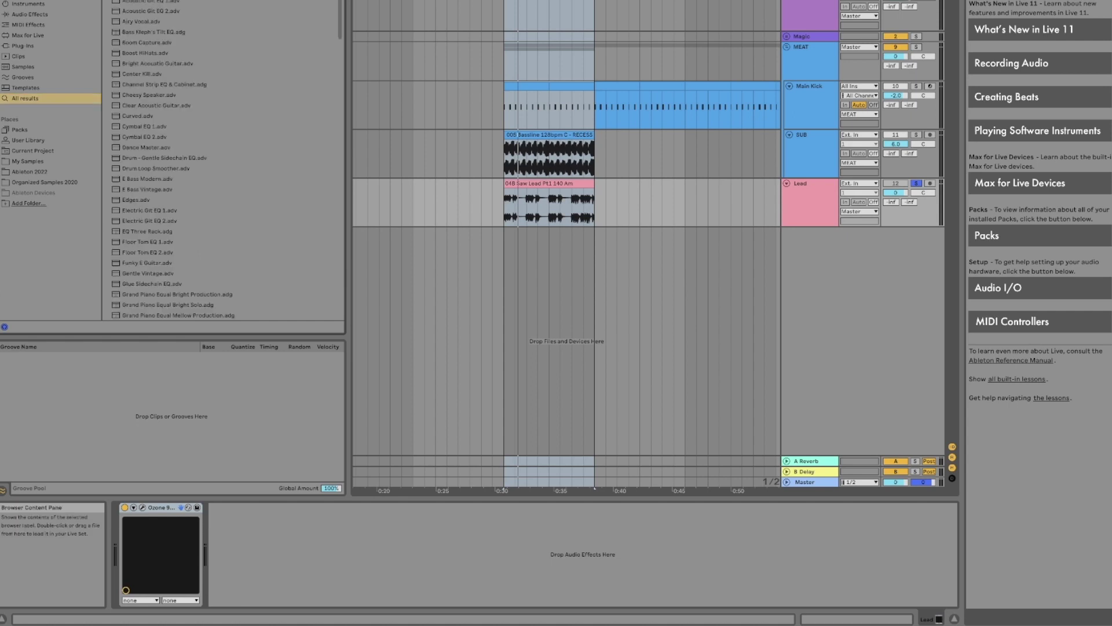
key(Return)
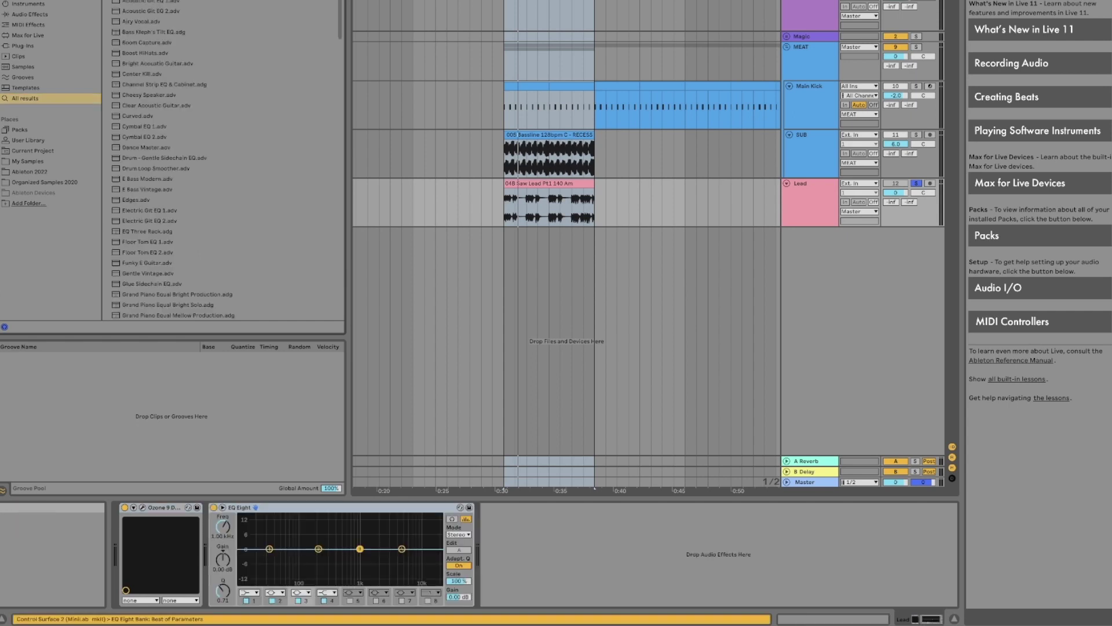
key(ctrl+f)
text(lfo)
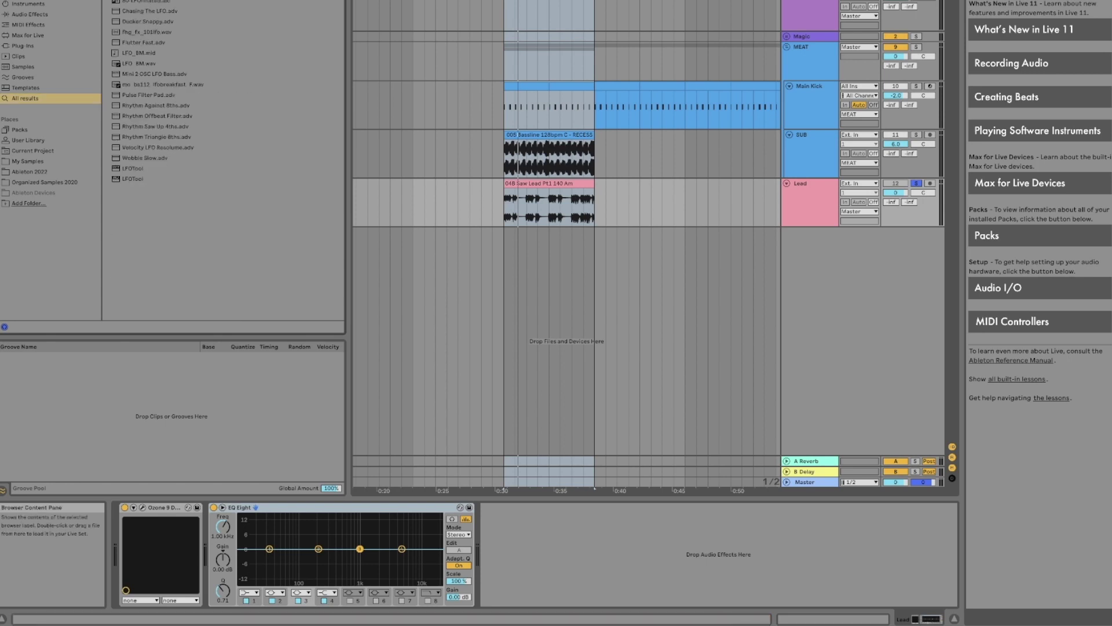
key(Return)
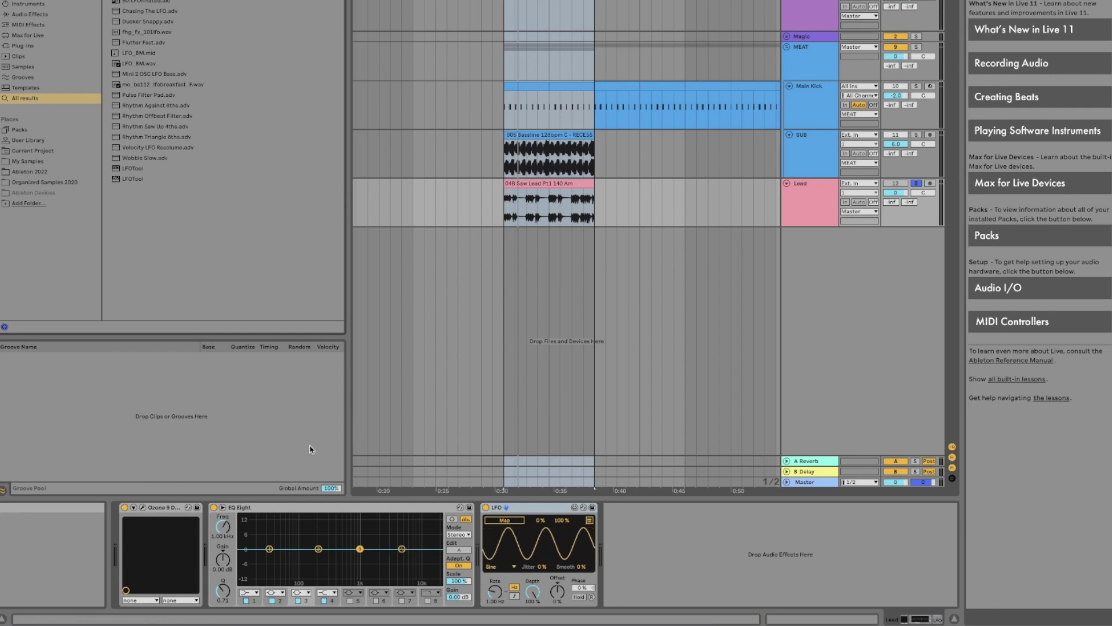
Step: Duplicate the Lead's EQ Eight and shape the first one's band 4 into a high-shelf boost of 8.31 dB at 352 Hz
click(313, 507)
key(super+d)
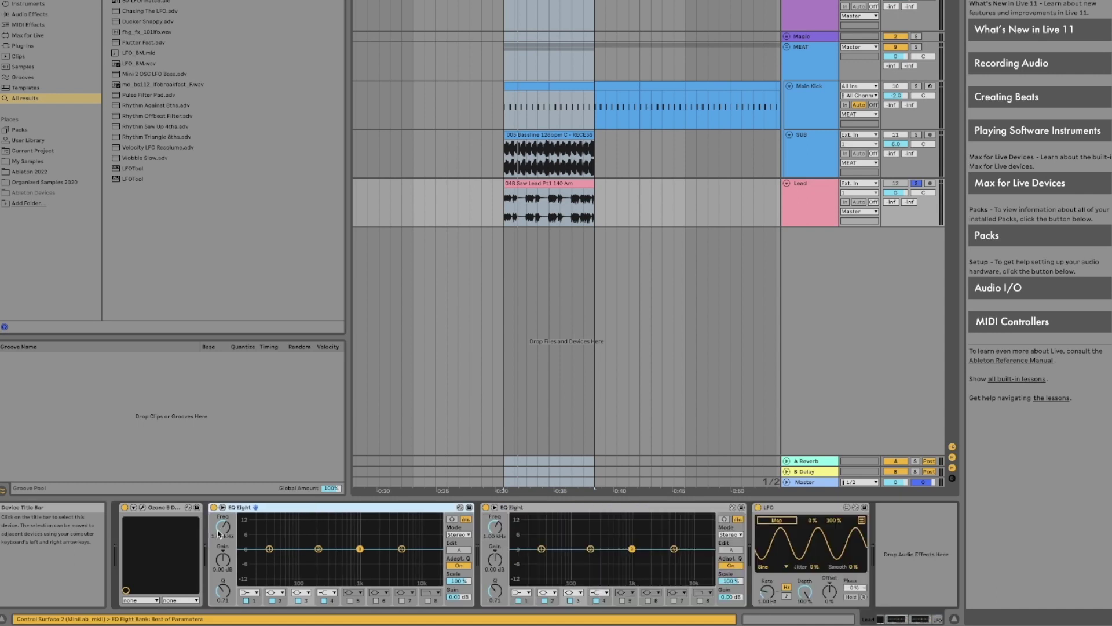
click(402, 549)
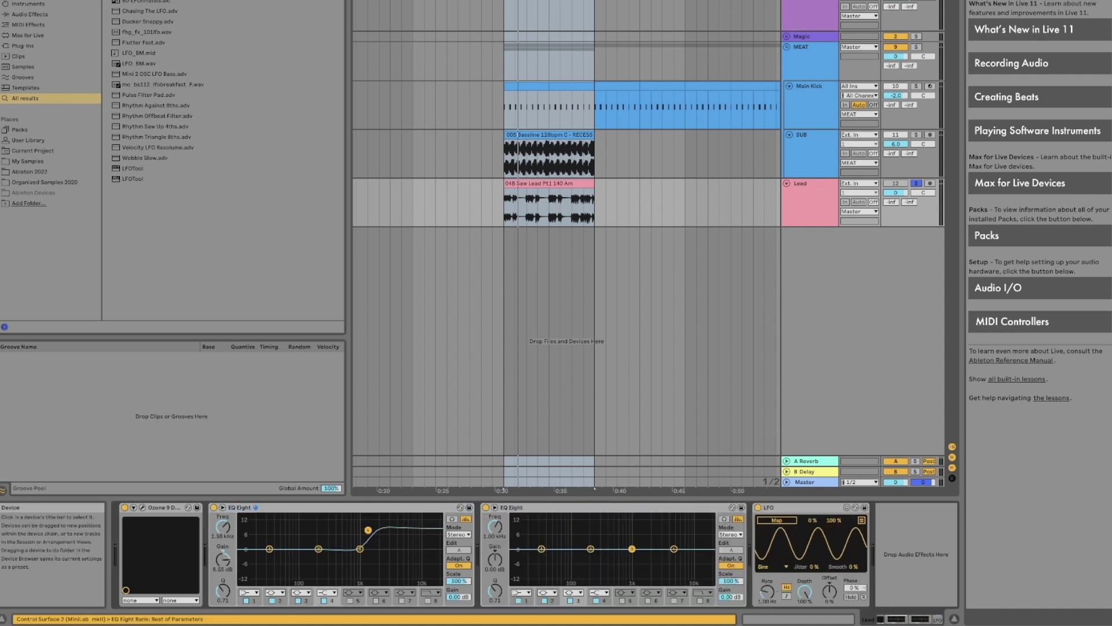
key(space)
drag(330, 524, 332, 531)
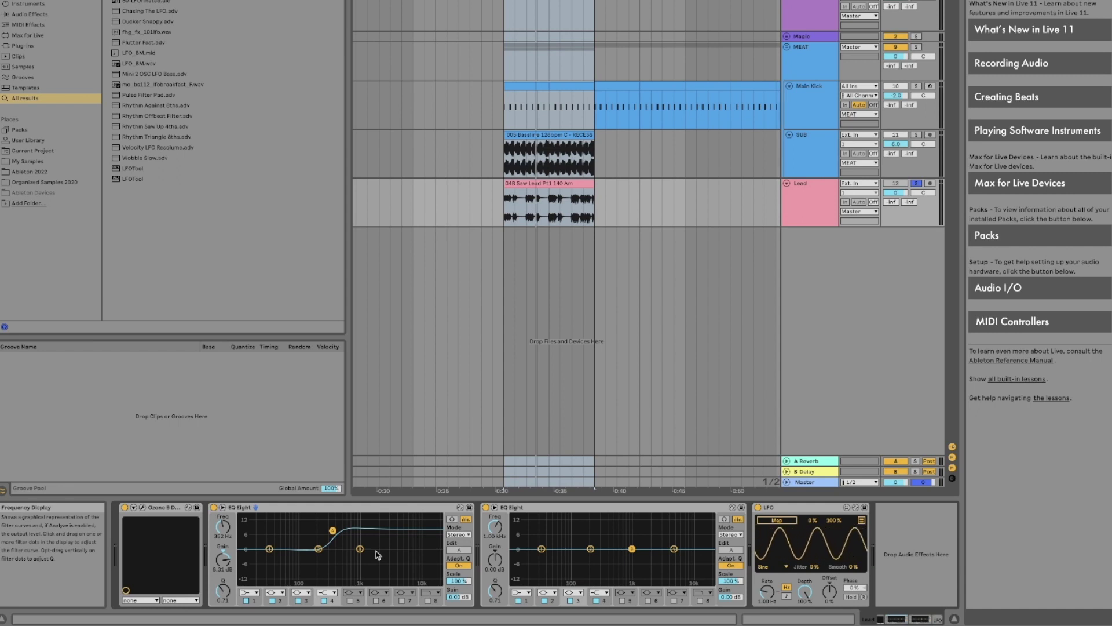
Step: Move band 4 of the second EQ Eight to 352 Hz, map the LFO to its gain and audition the Lead
click(585, 509)
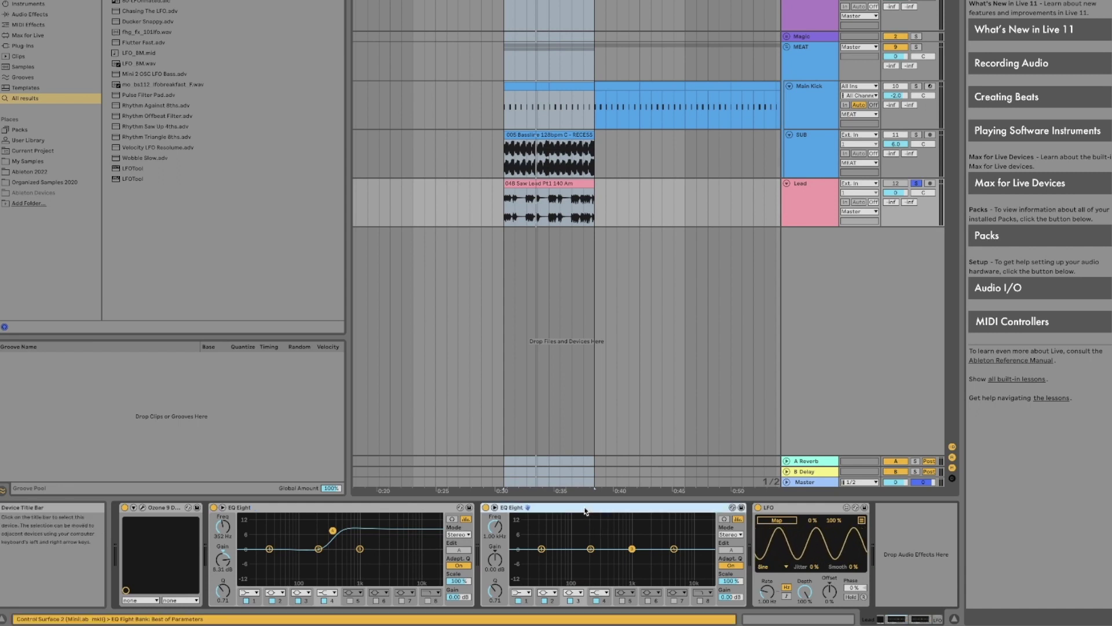
click(672, 548)
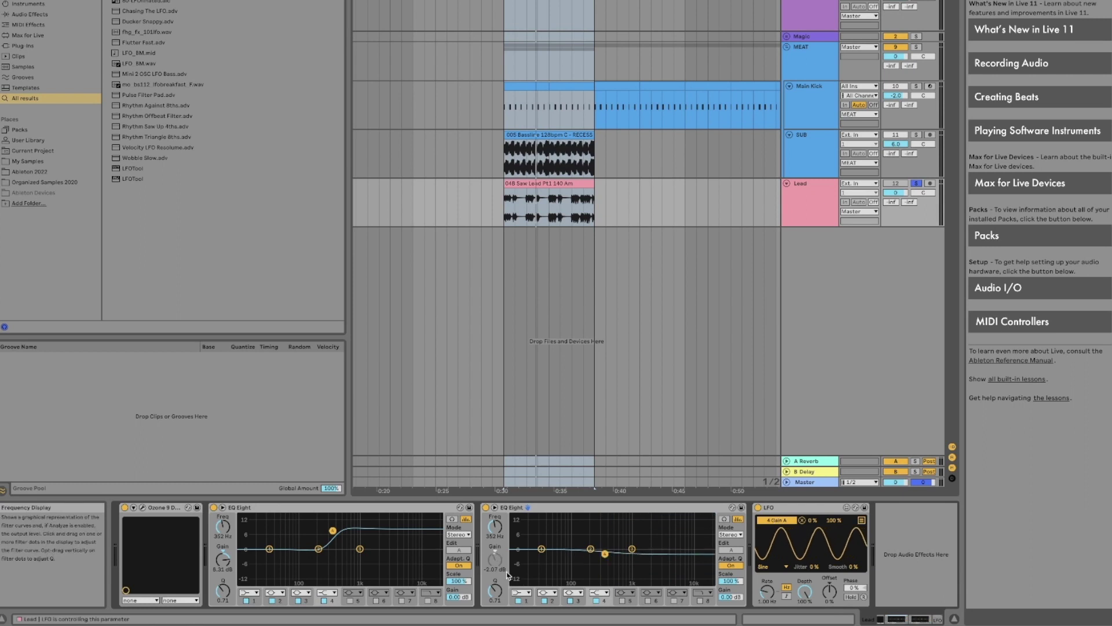
key(space)
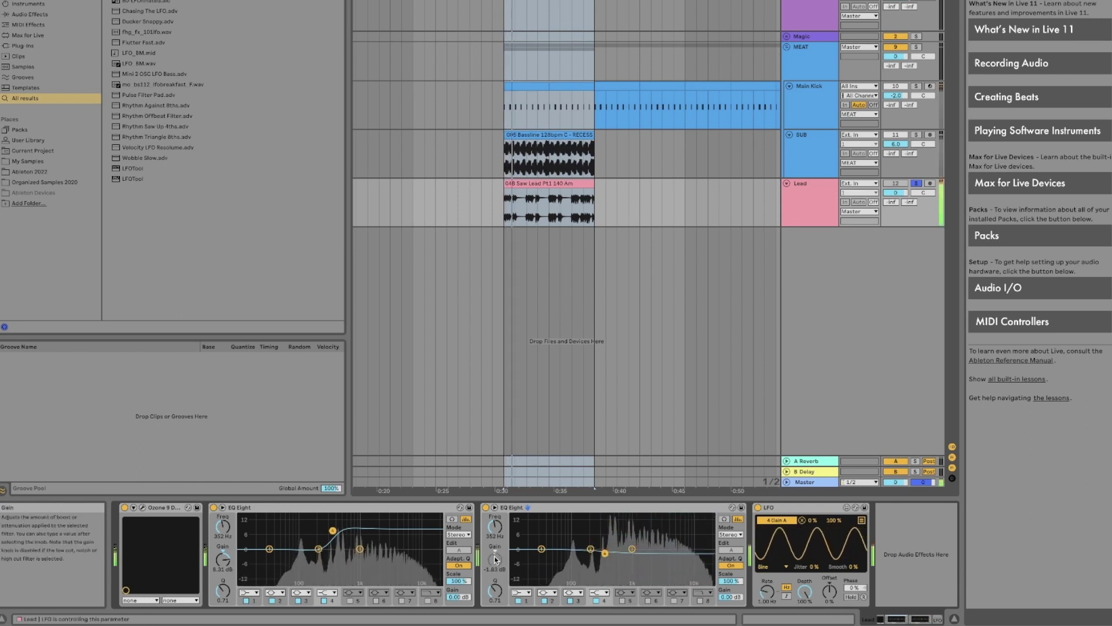
Step: Delete the LFO, set the second EQ Eight's band 4 to 375 Hz and -0.62 dB, and add the LFO device again
click(800, 511)
key(Delete)
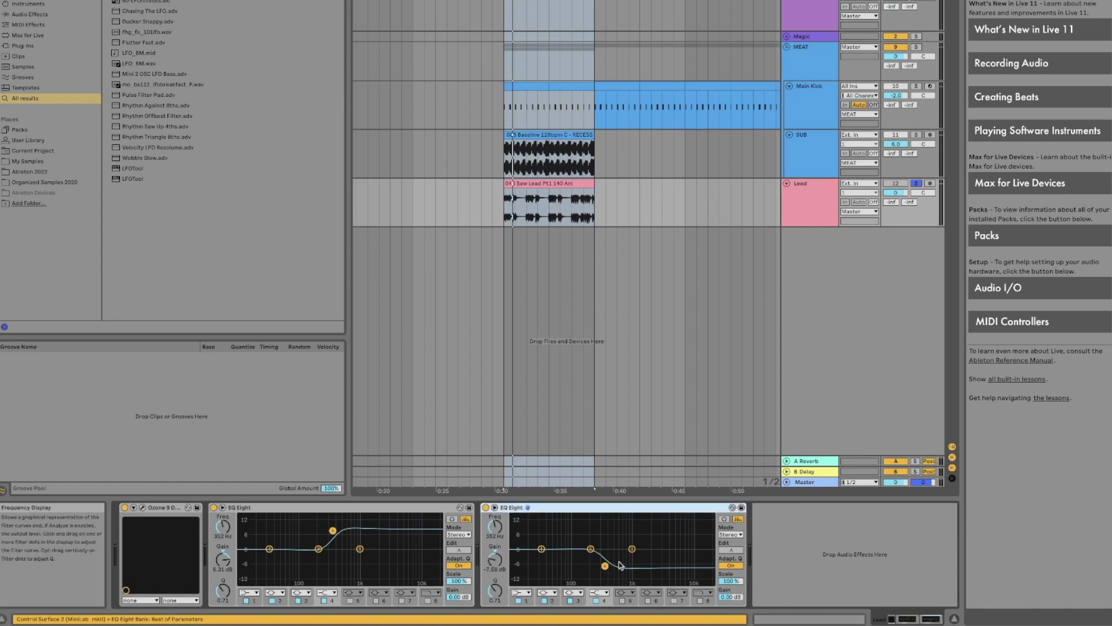
drag(605, 566, 606, 555)
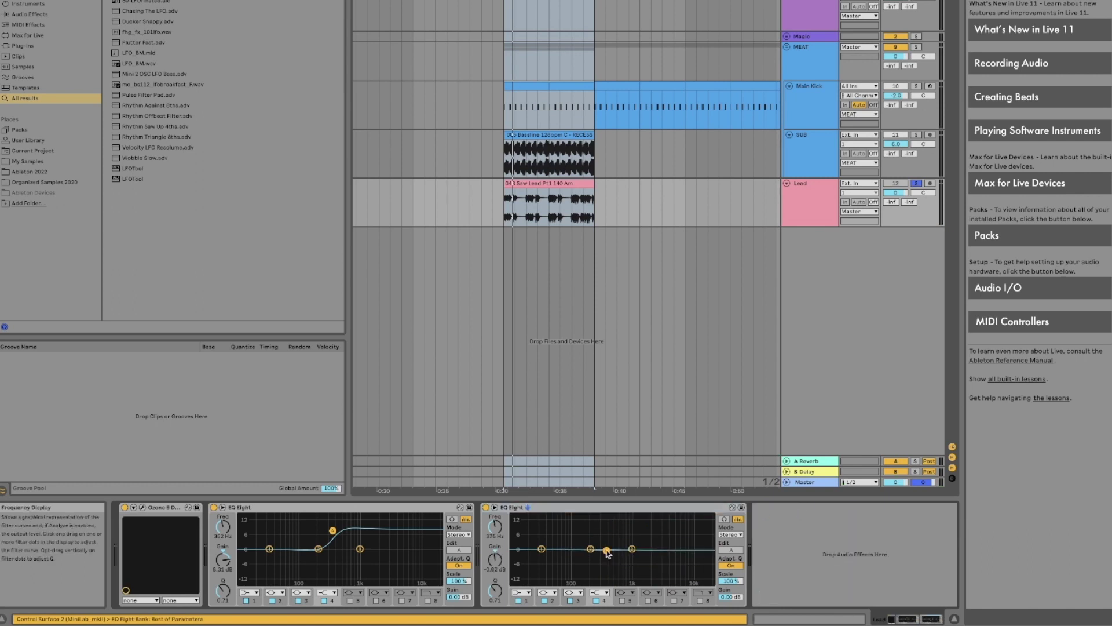
key(ctrl+v)
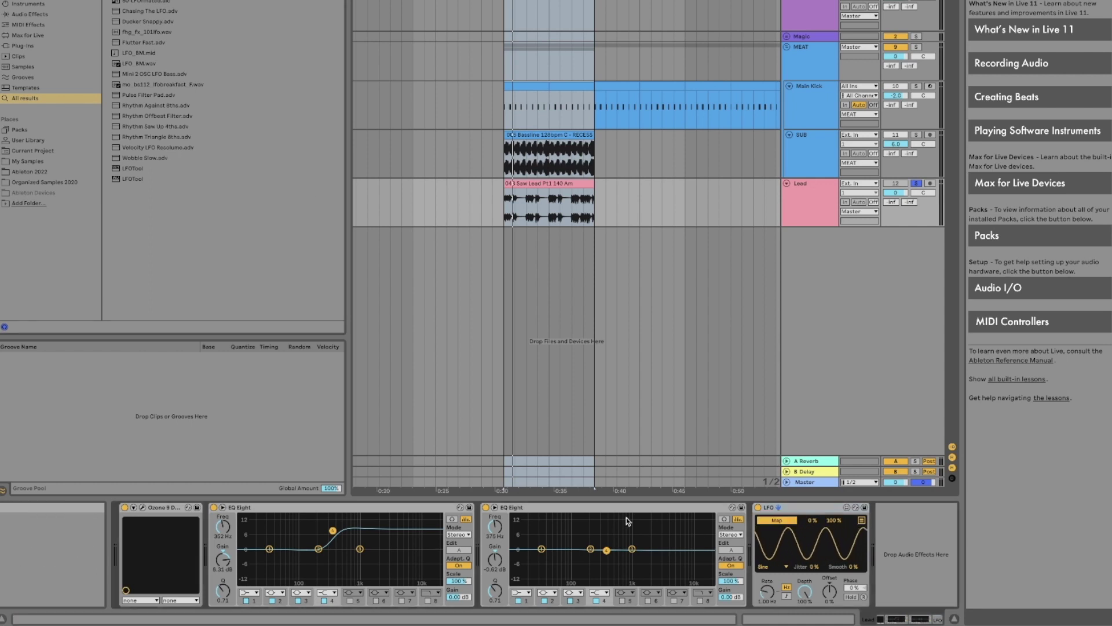
Step: Map the LFO to band 4's gain on the second EQ Eight, reduce its depth, set its offset to -29%, and audition the Lead
click(495, 560)
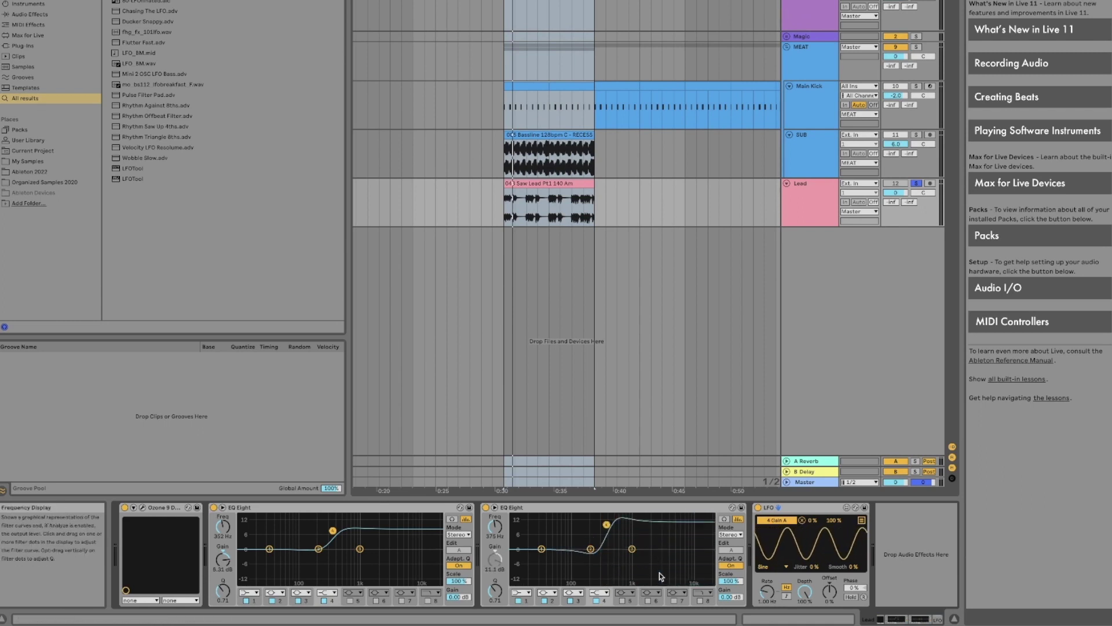
mouse_move(830, 591)
mouse_down()
mouse_move(829, 615)
mouse_move(809, 602)
mouse_move(810, 622)
mouse_move(830, 589)
mouse_up()
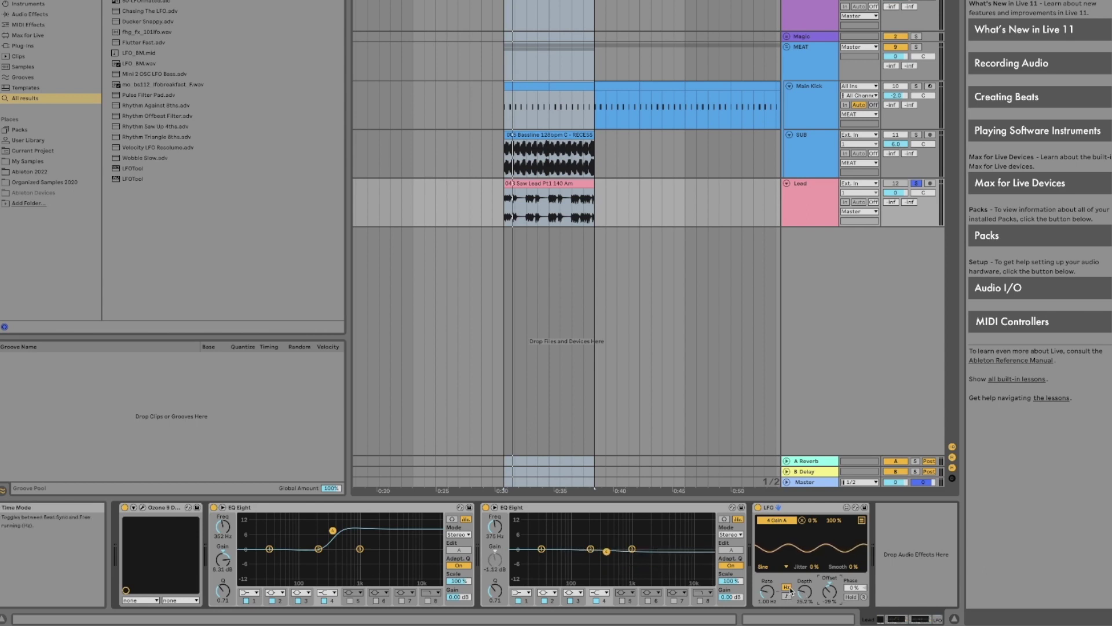
click(811, 206)
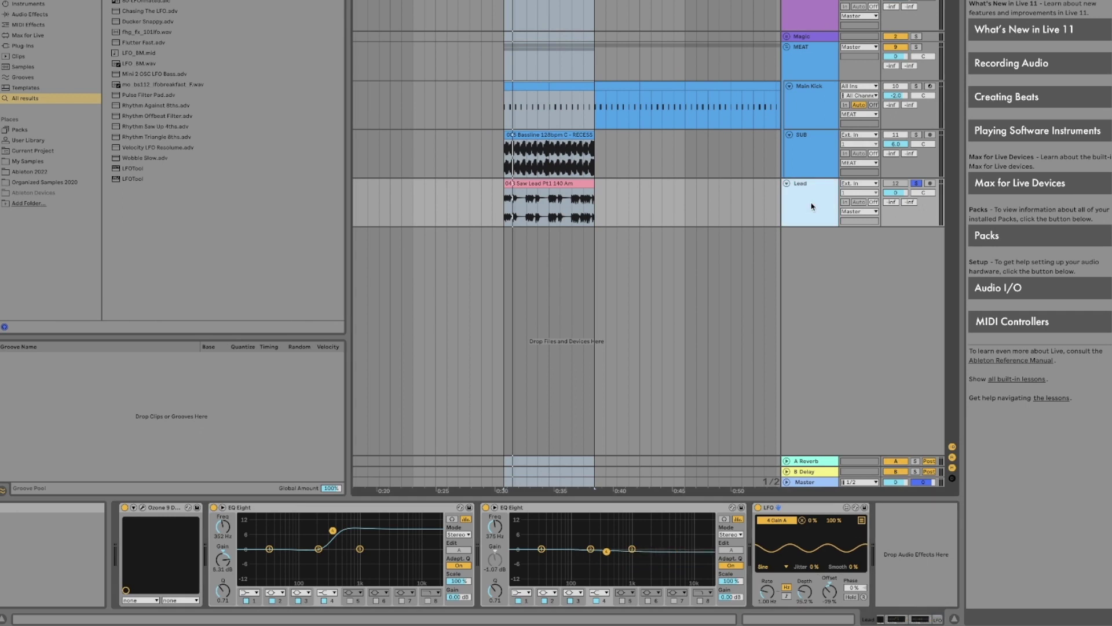
key(space)
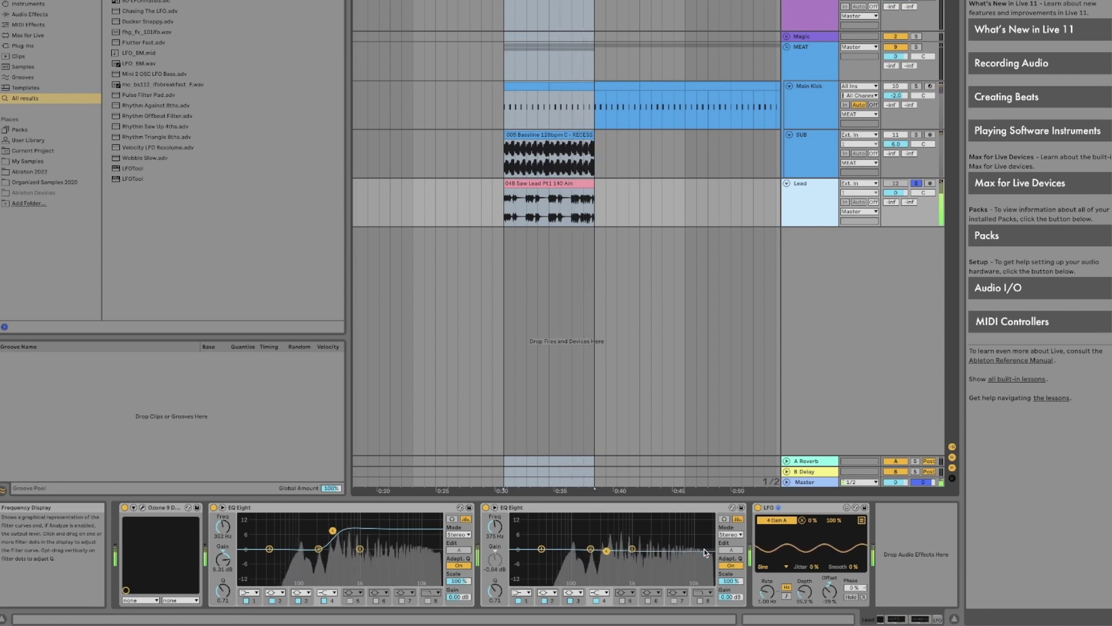
Step: Stop playback, reduce the LFO's depth further and raise its offset to -12%
key(space)
click(804, 591)
drag(804, 591, 805, 603)
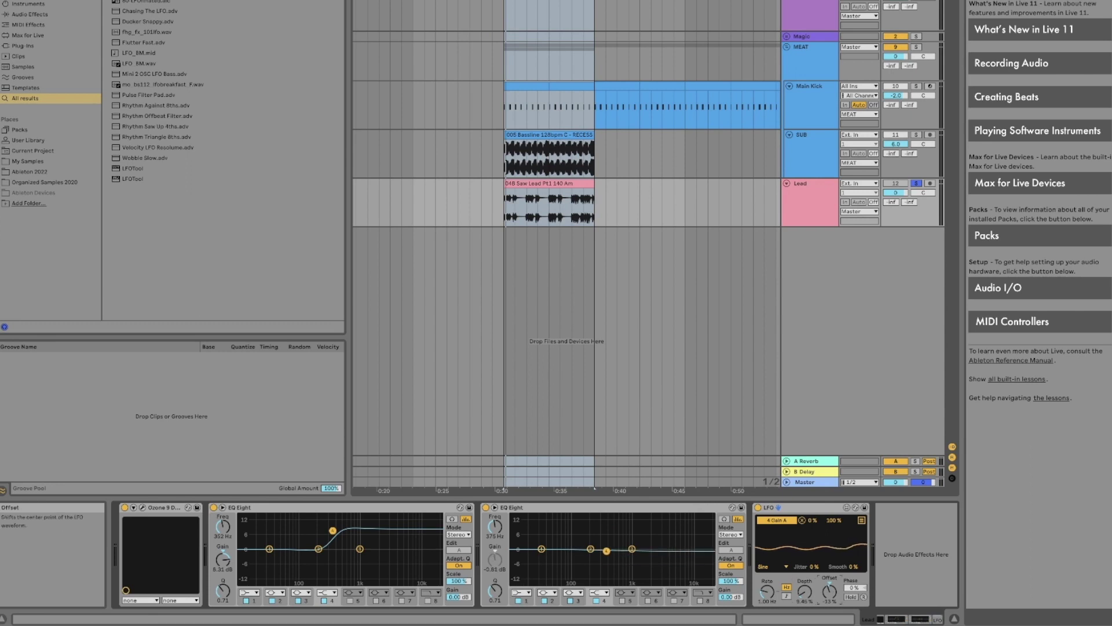
Step: Audition the Lead while switching the second EQ Eight off and back on to compare the sound
key(space)
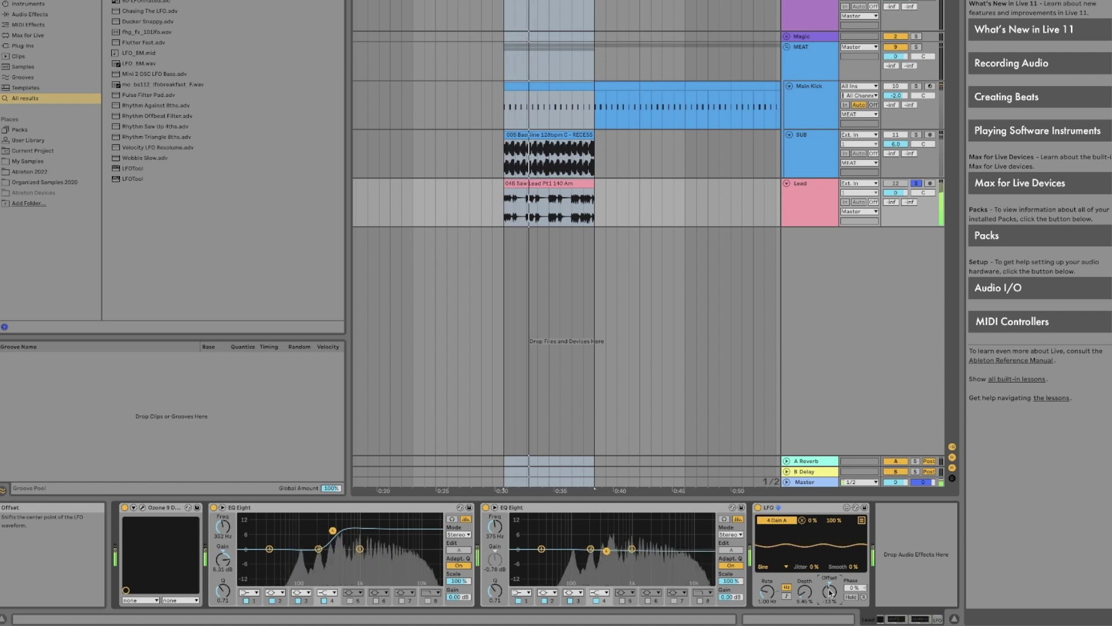
click(486, 507)
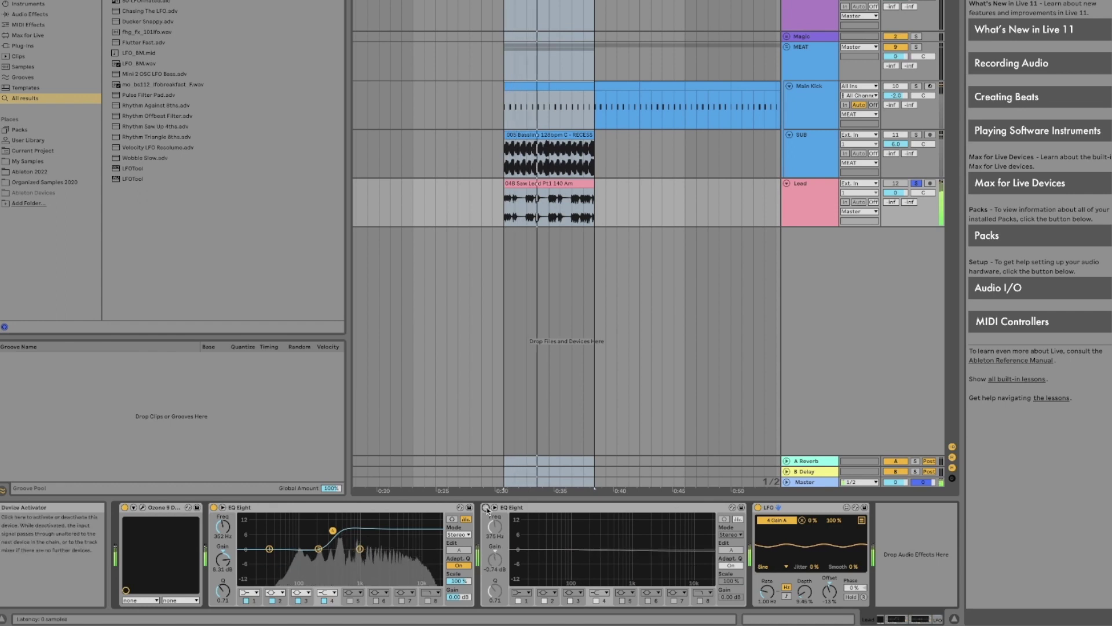
click(485, 507)
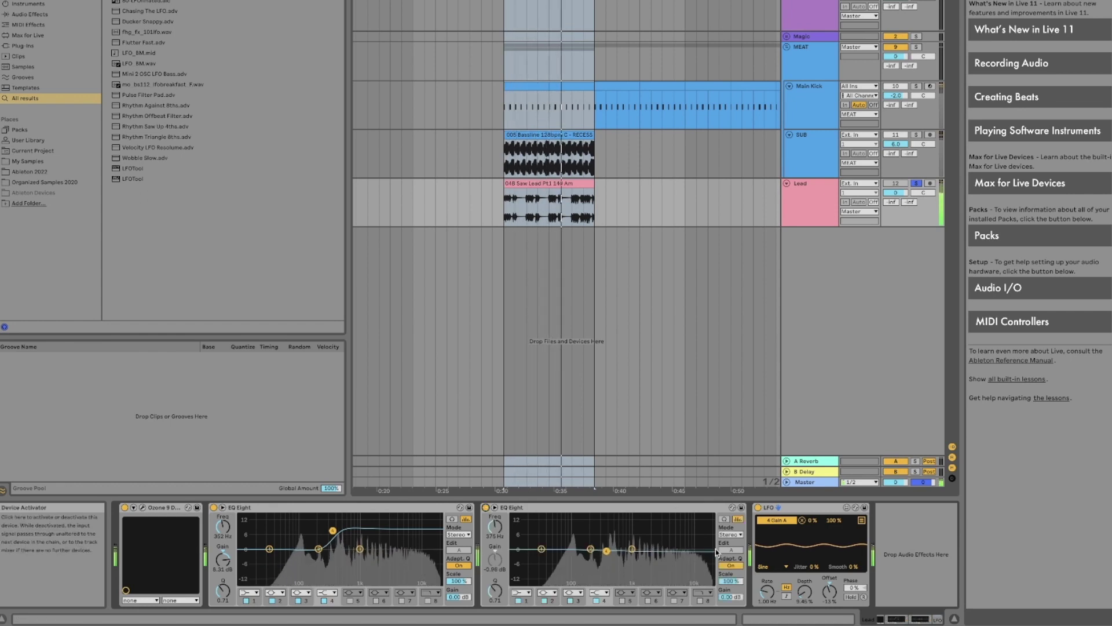
Step: Sync the LFO to a 1/4 rate, set its depth to 13.4%, lower its offset, and stop playback
drag(805, 593, 805, 578)
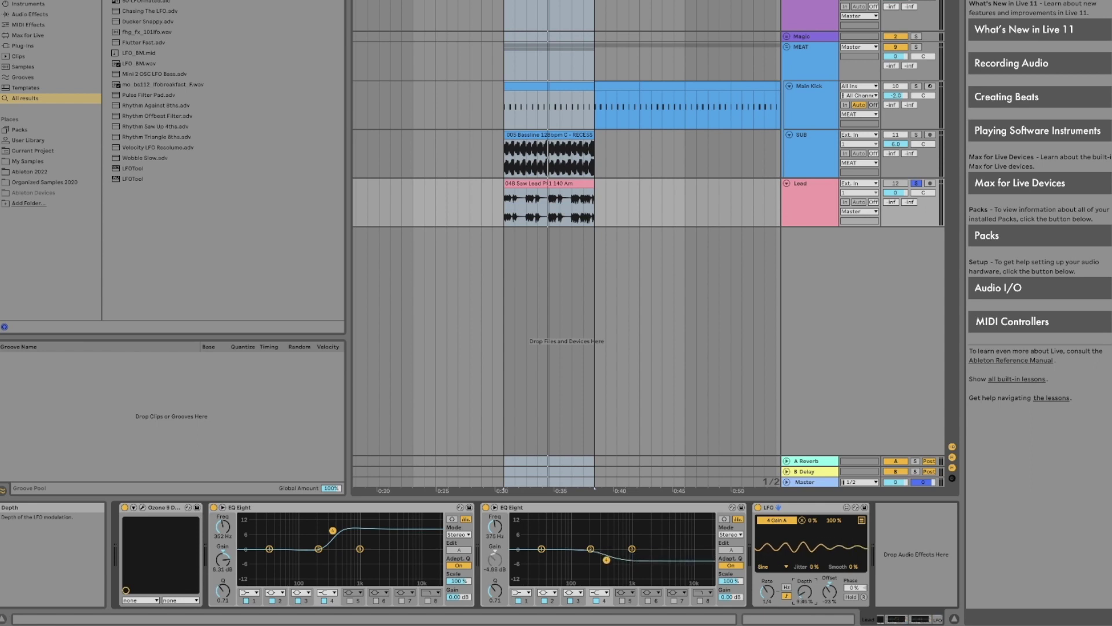
key(space)
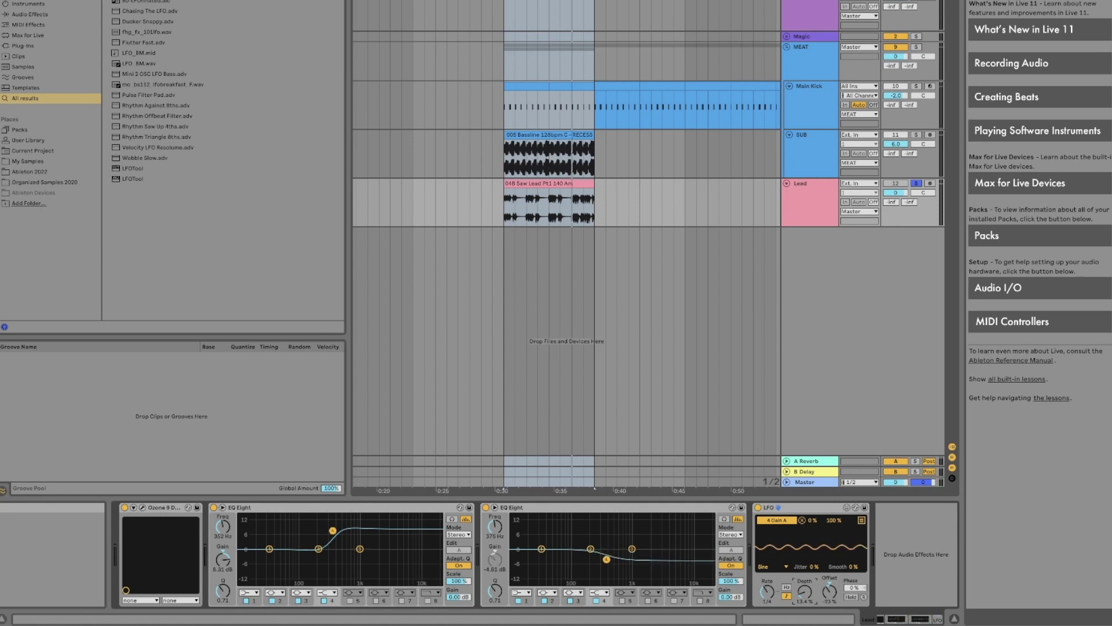
Step: Add a second LFO, move the second EQ Eight's band 2 to 220 Hz, and map the new LFO to its gain
key(Return)
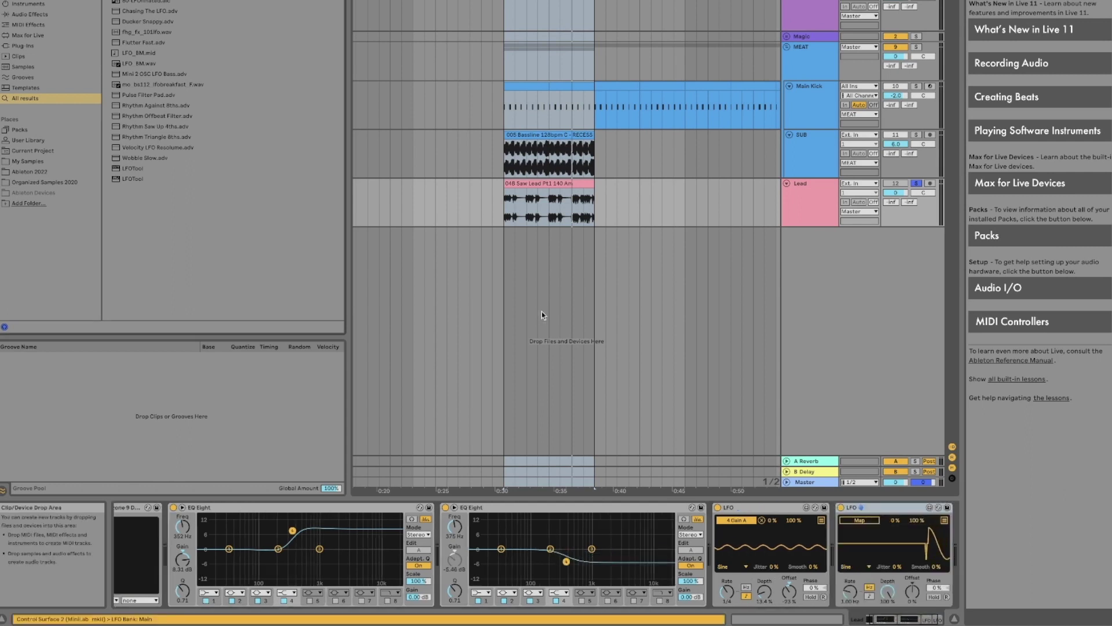
drag(550, 550, 522, 545)
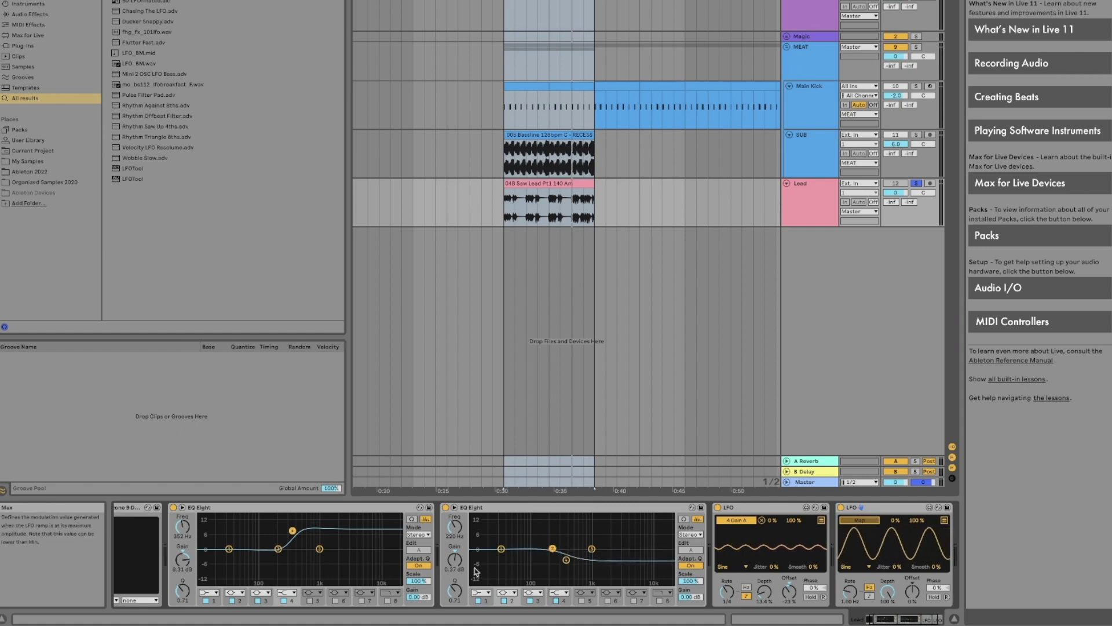
click(455, 562)
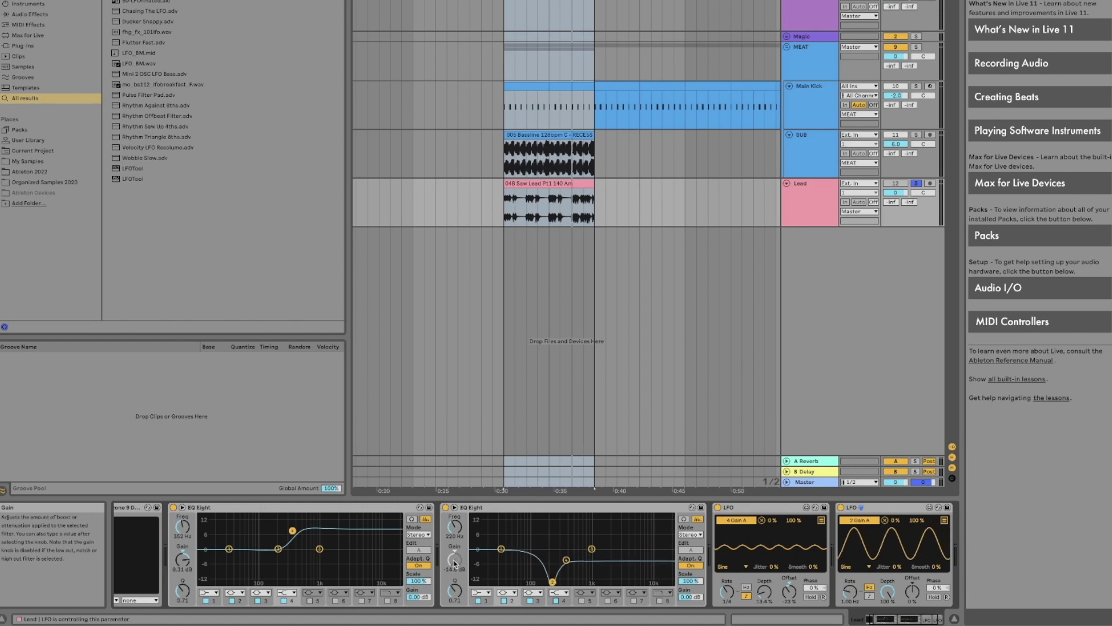
Step: Set the second LFO's offset to -43%, reduce its depth, and audition the Lead
drag(920, 592, 921, 567)
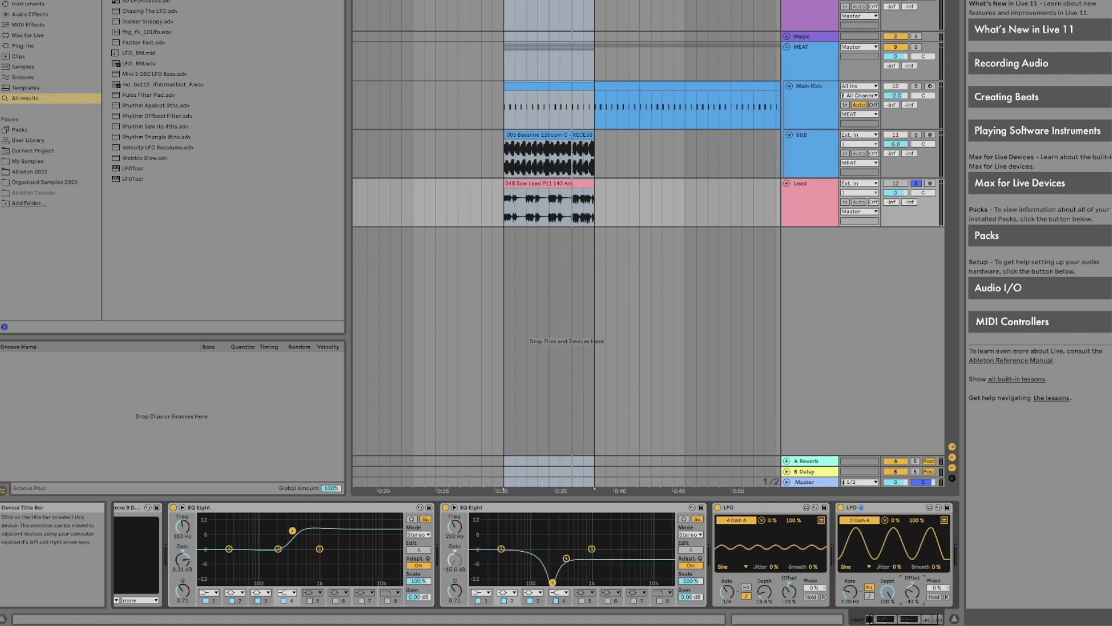
click(887, 591)
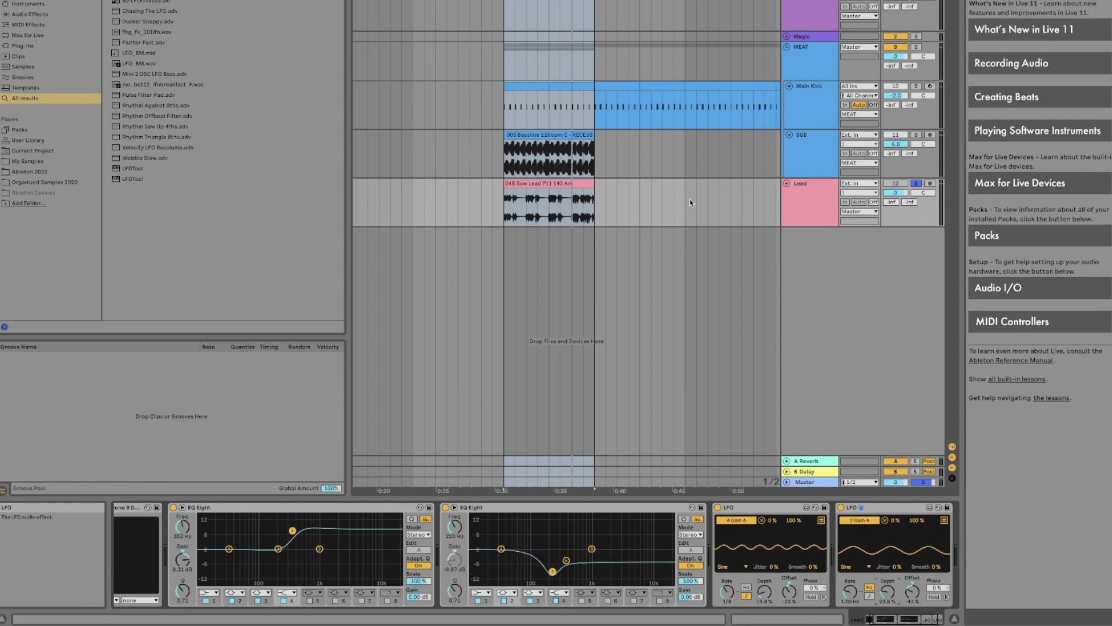
key(space)
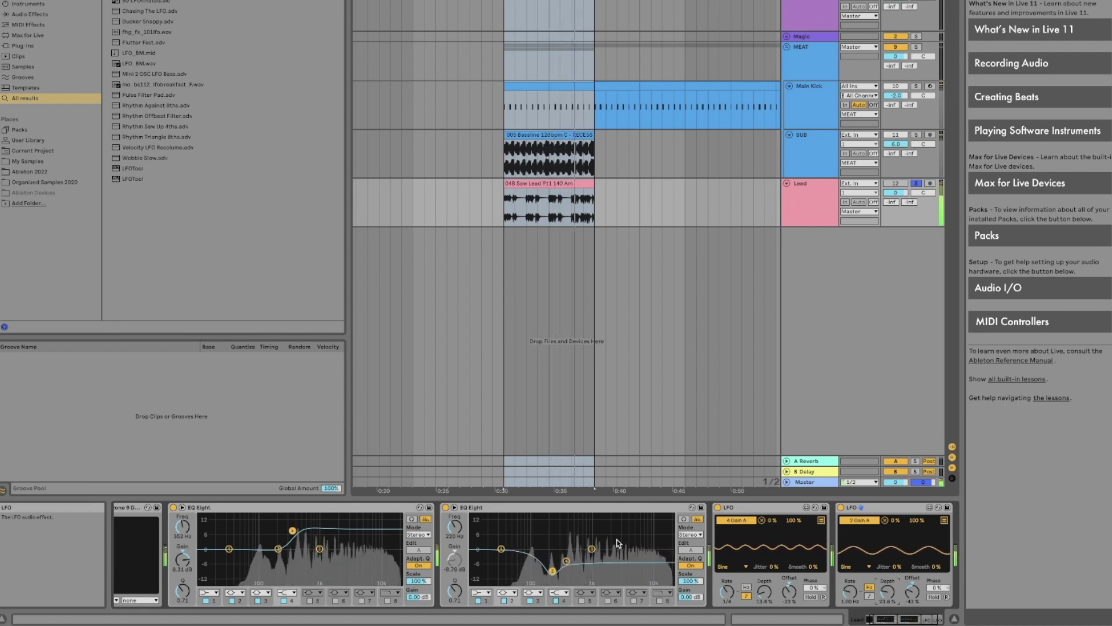
click(454, 507)
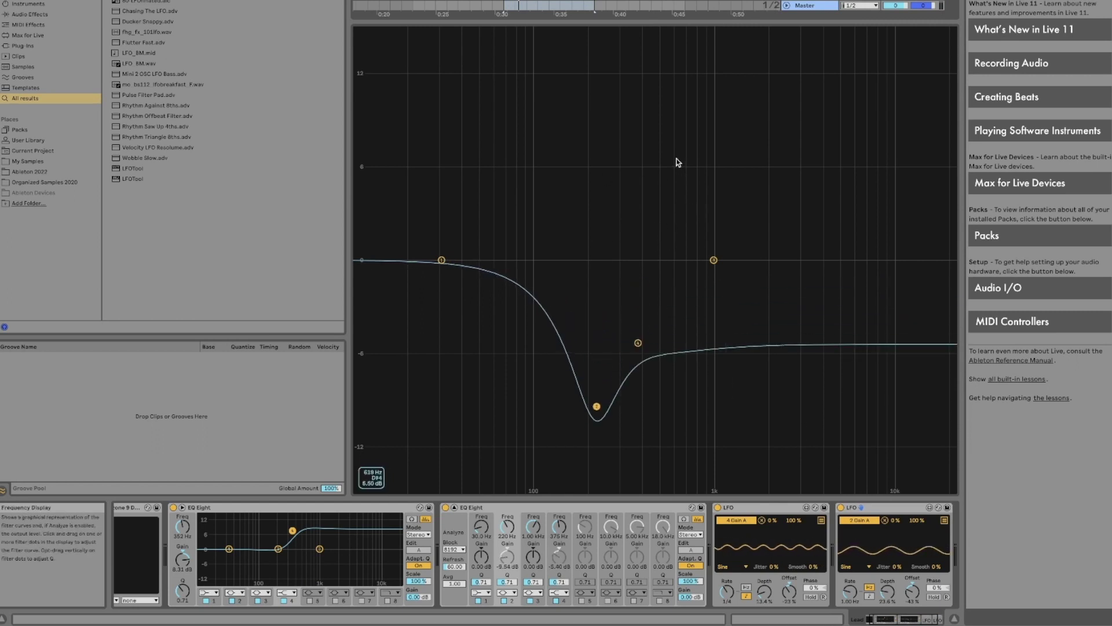
key(Escape)
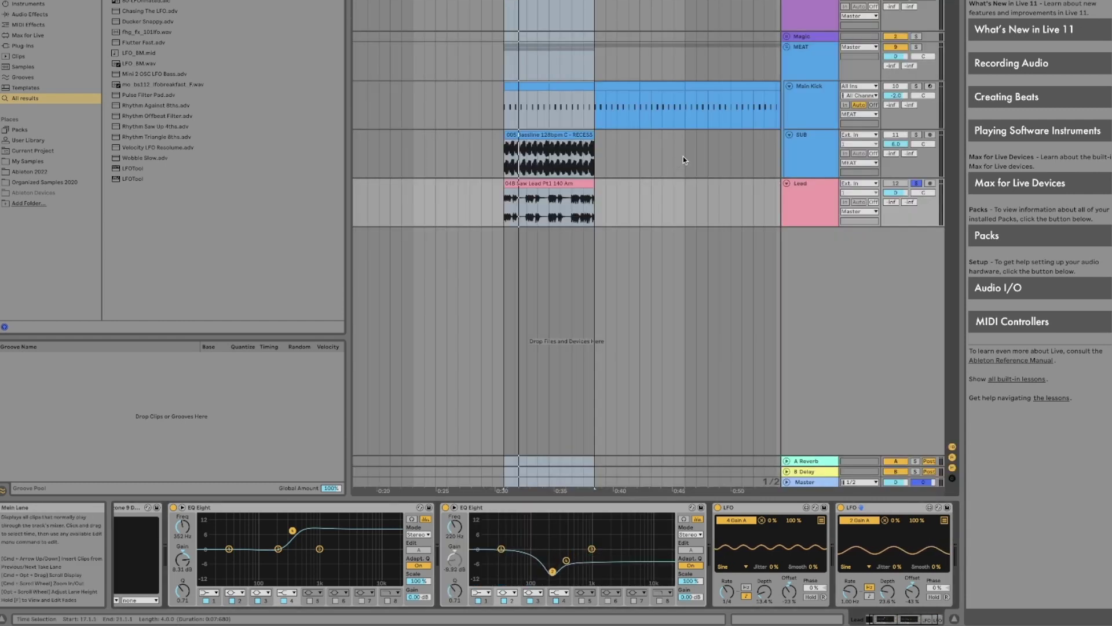
click(810, 202)
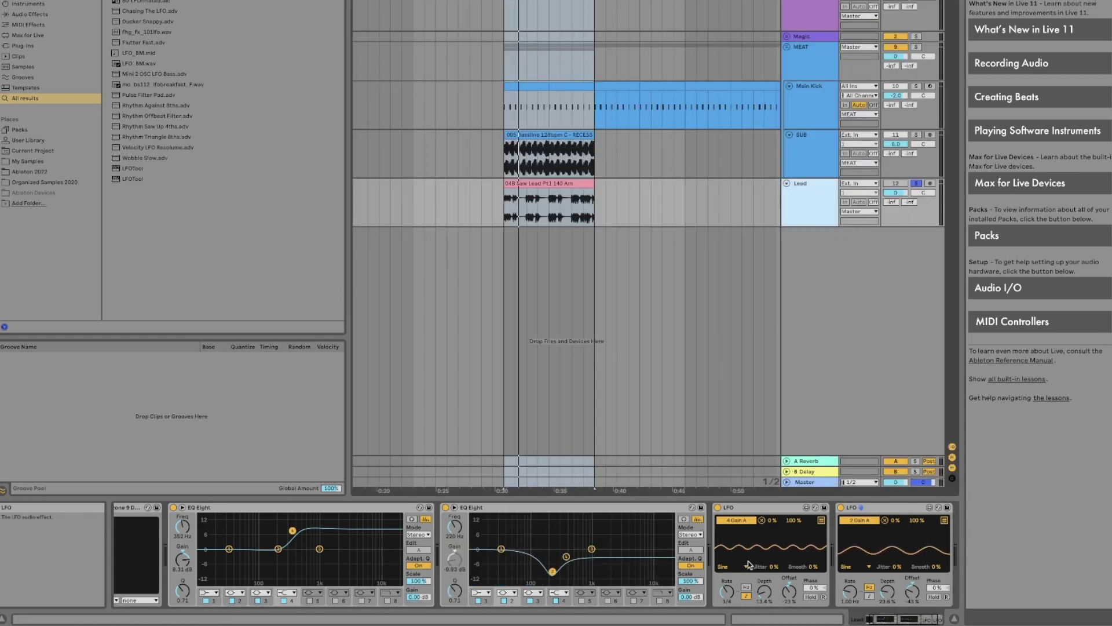
scroll(628, 537, right, 2)
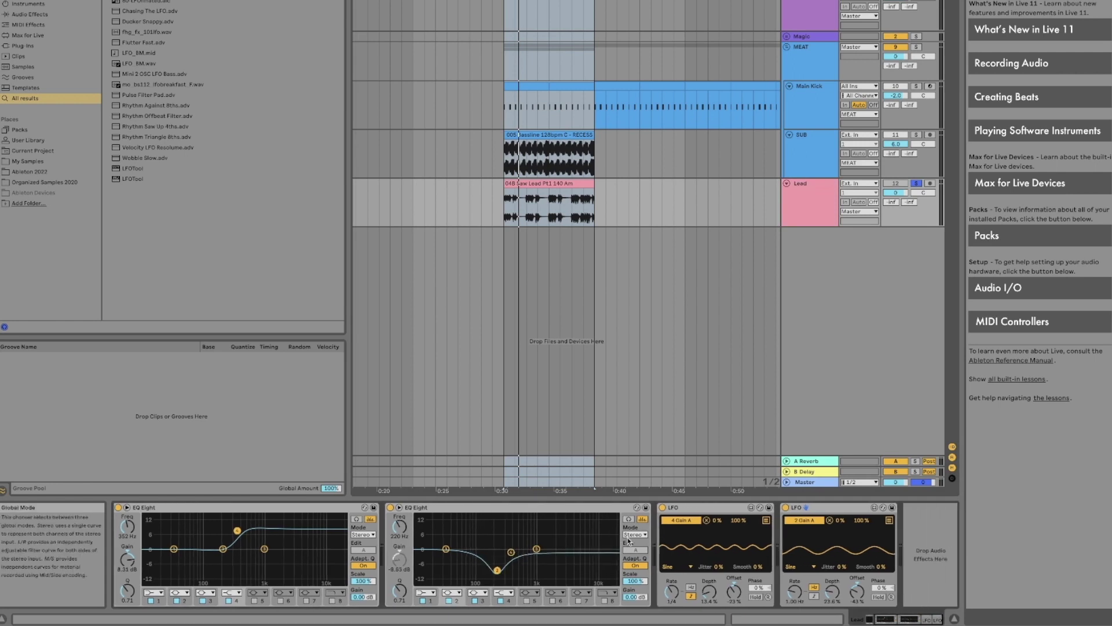
scroll(628, 540, left, 2)
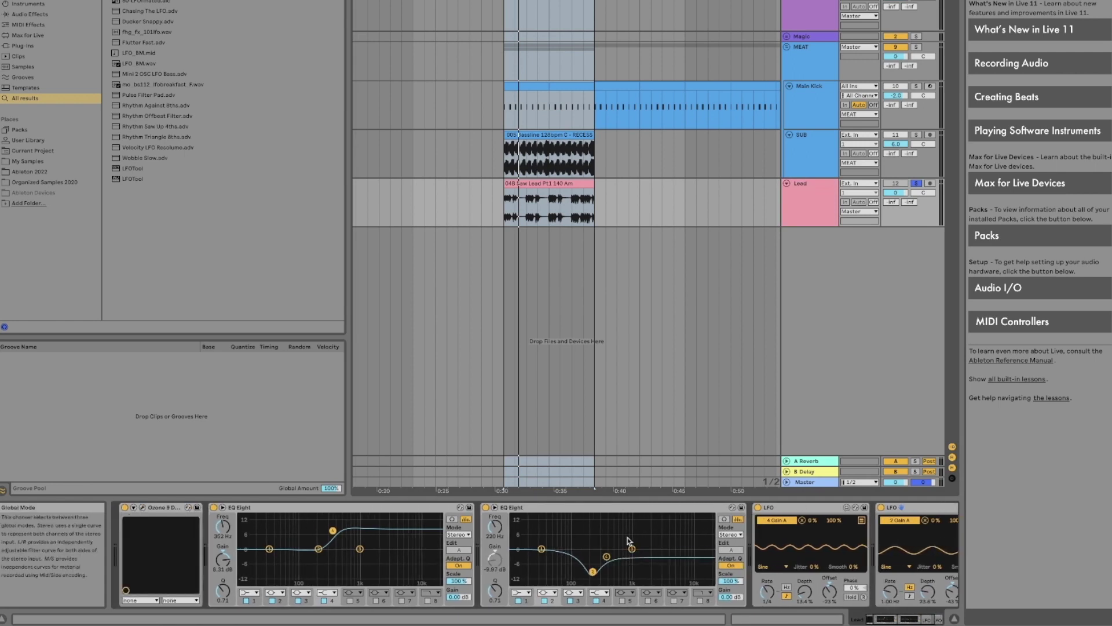
scroll(629, 540, down, 2)
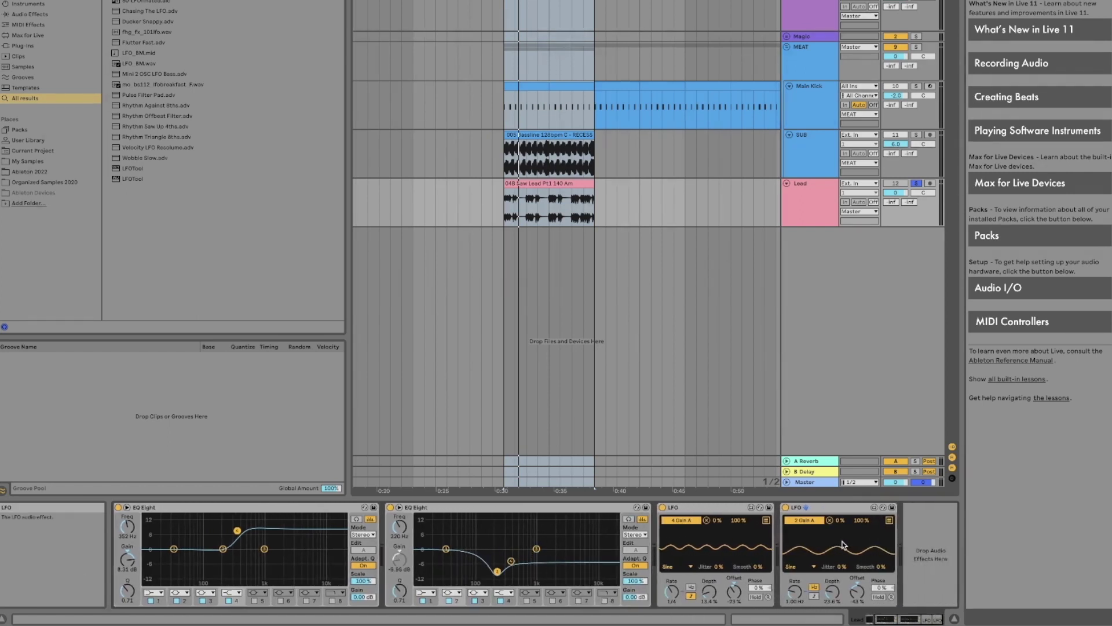
scroll(286, 541, up, 2)
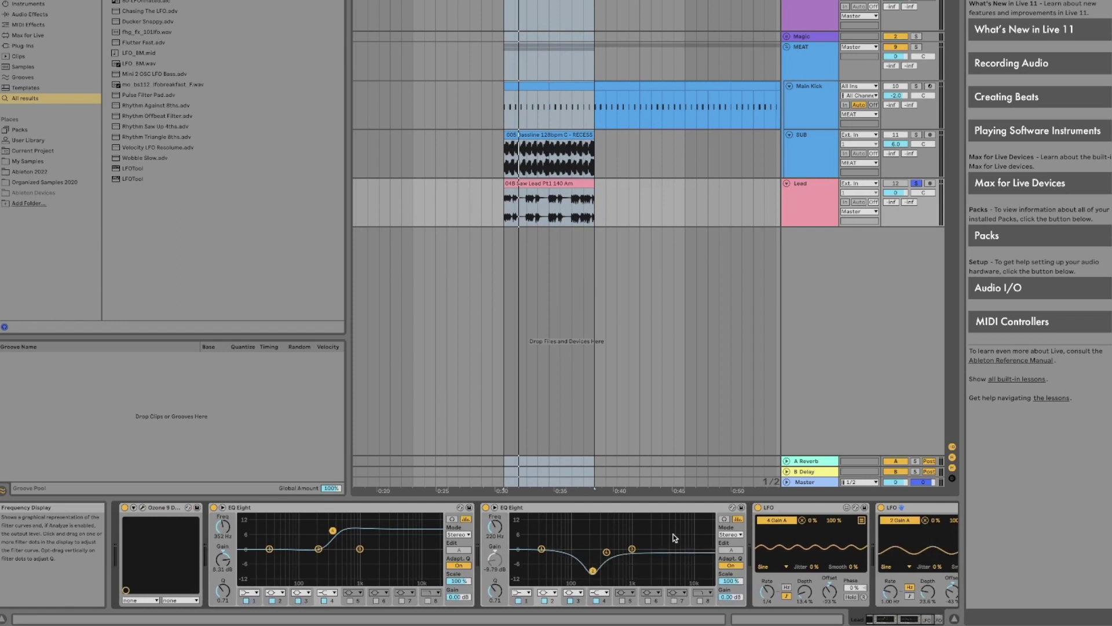
scroll(673, 537, right, 3)
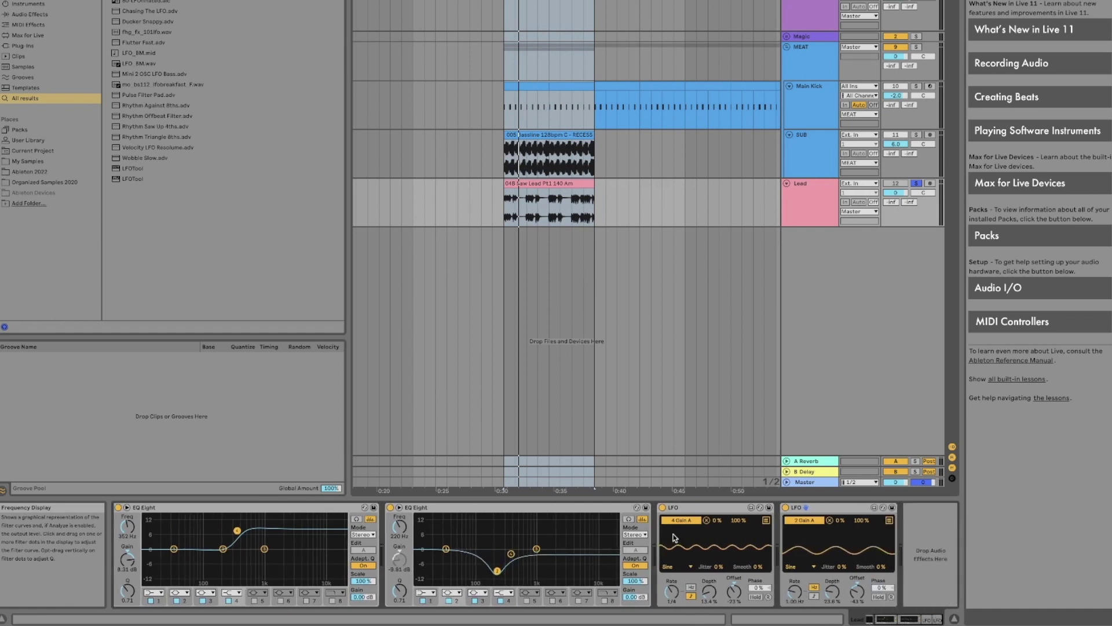